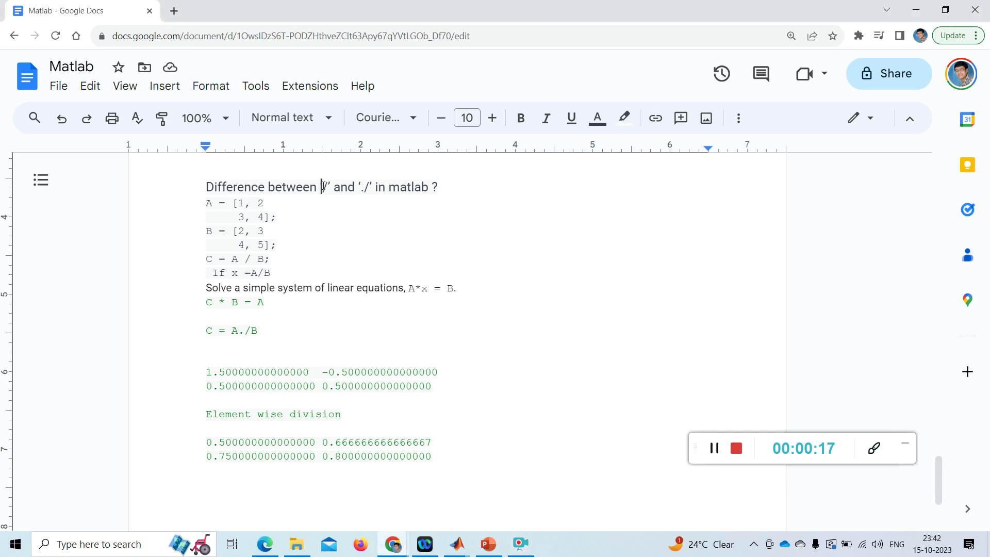
Highlight the './' and '/' operators, the 'If x =A/B' line and A in A*x = B
{"action": "left_click_drag", "start_coordinate": [318, 187], "coordinate": [373, 186]}
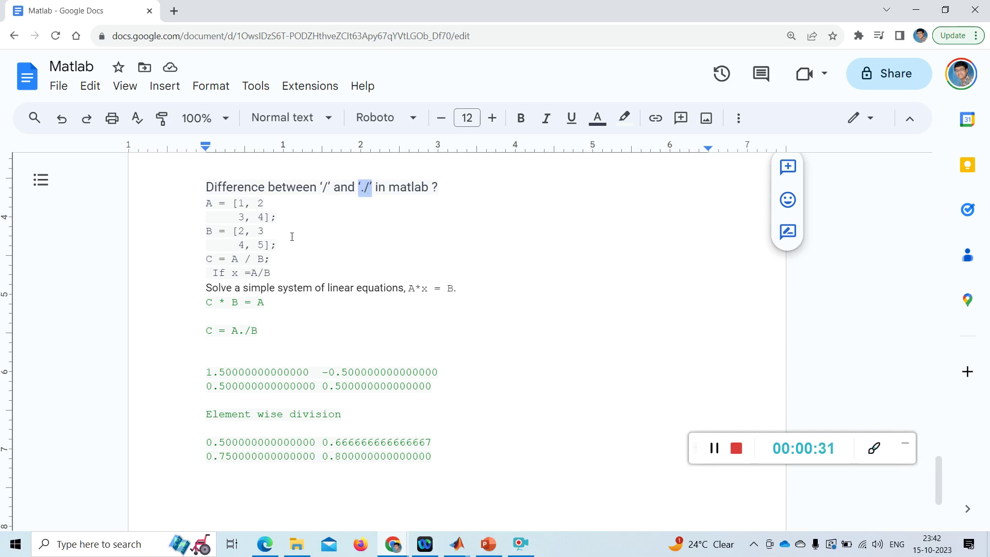
{"action": "left_click_drag", "start_coordinate": [319, 187], "coordinate": [330, 188]}
{"action": "left_click_drag", "start_coordinate": [207, 273], "coordinate": [271, 274]}
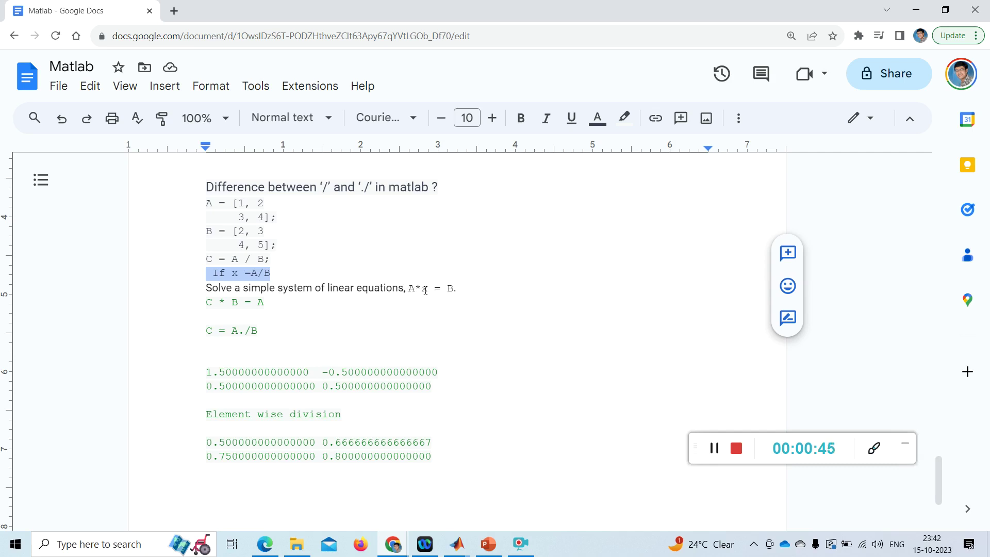
{"action": "left_click_drag", "start_coordinate": [409, 289], "coordinate": [455, 291]}
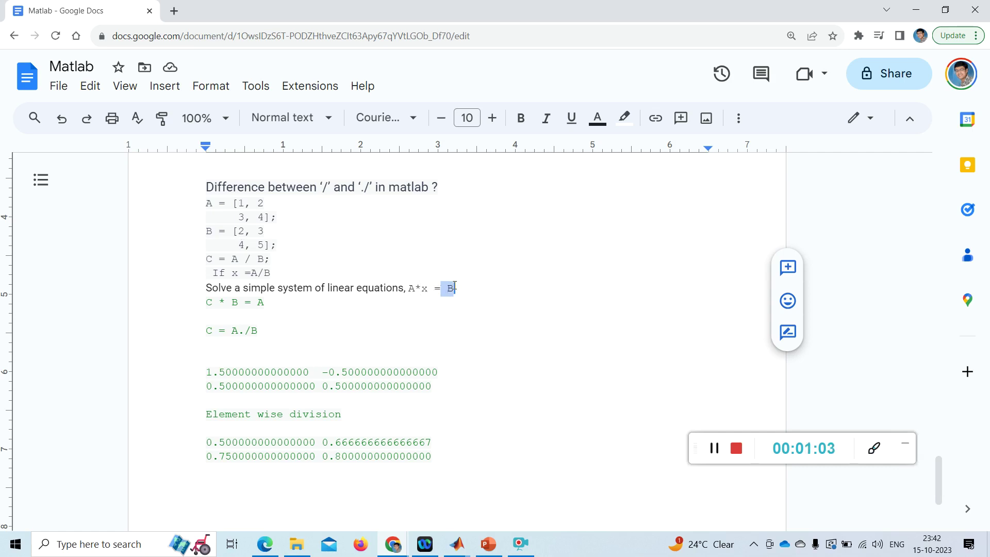
{"action": "left_click", "coordinate": [449, 287]}
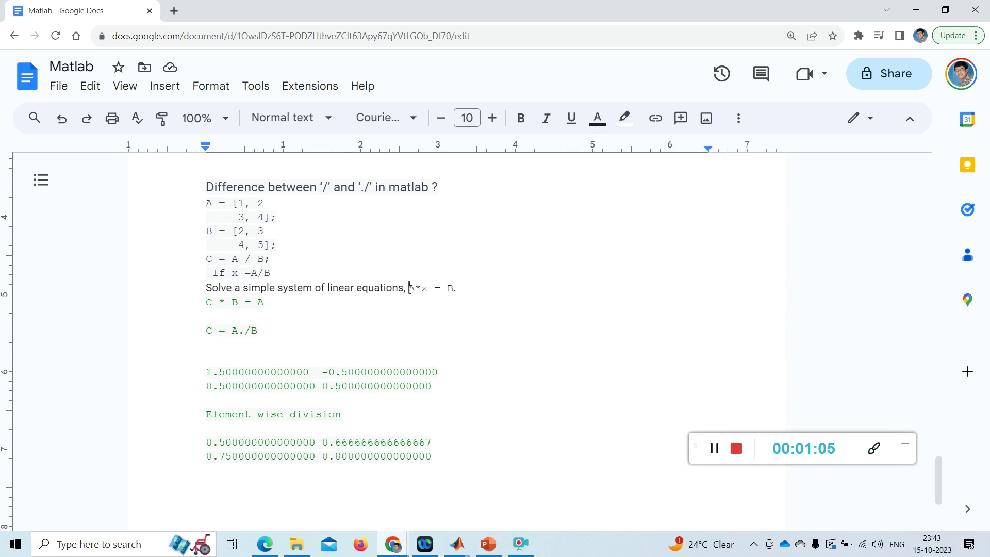
{"action": "left_click_drag", "start_coordinate": [410, 287], "coordinate": [416, 289]}
{"action": "left_click", "coordinate": [424, 302]}
Scroll to the 3×3 example and highlight matrix A's rows and the x = B/A line
{"action": "left_click", "coordinate": [714, 448]}
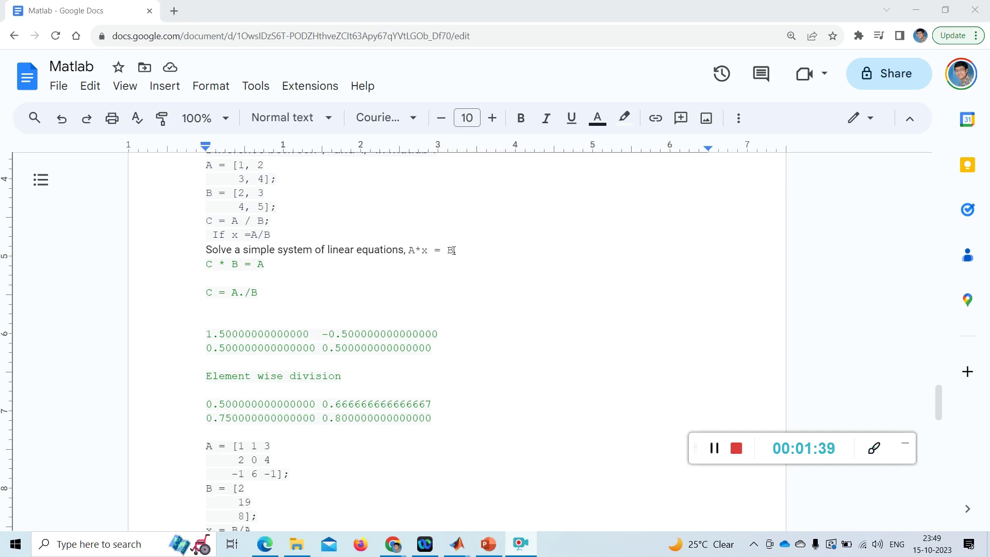
{"action": "scroll", "coordinate": [453, 251], "scroll_direction": "down", "scroll_amount": 5}
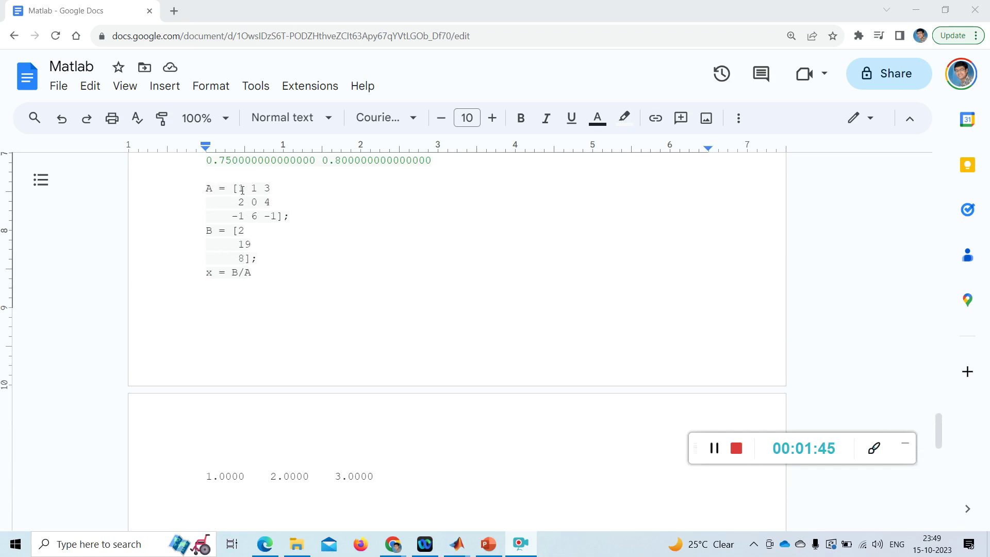
{"action": "left_click_drag", "start_coordinate": [242, 190], "coordinate": [248, 258]}
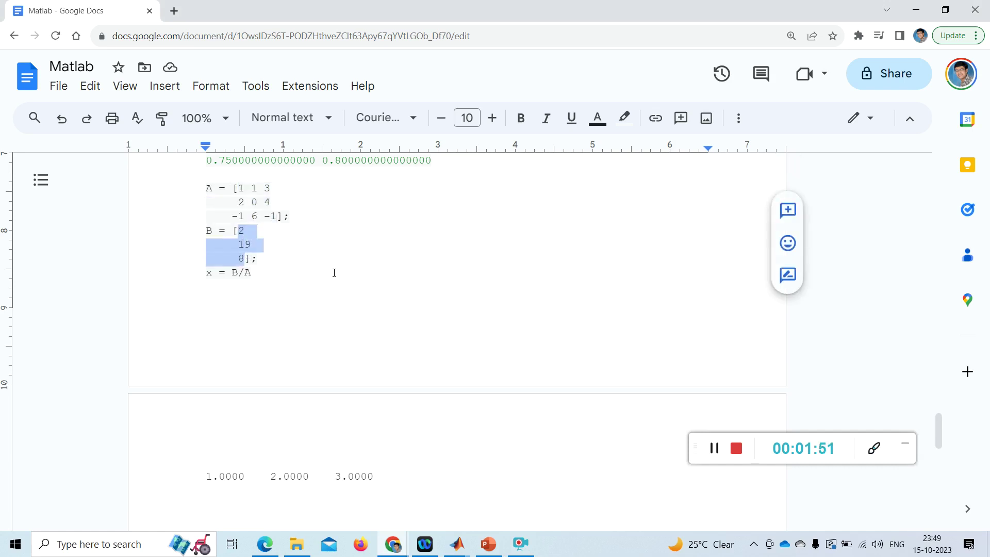
{"action": "left_click_drag", "start_coordinate": [334, 273], "coordinate": [316, 282]}
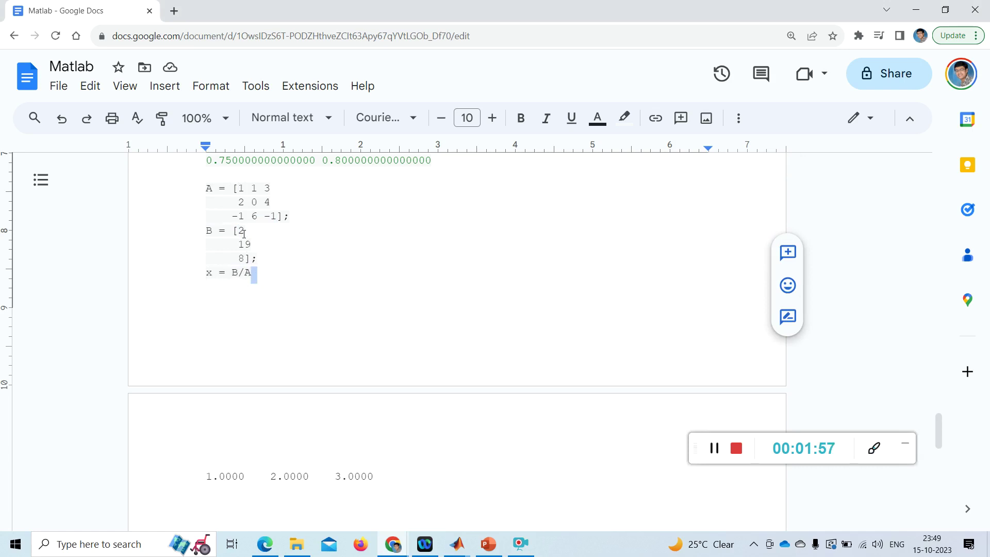
{"action": "left_click", "coordinate": [459, 544]}
Rerun the x = B/A section in MATLAB and highlight the result x = 1.0000 2.0000 3.0000
{"action": "left_click", "coordinate": [357, 504]}
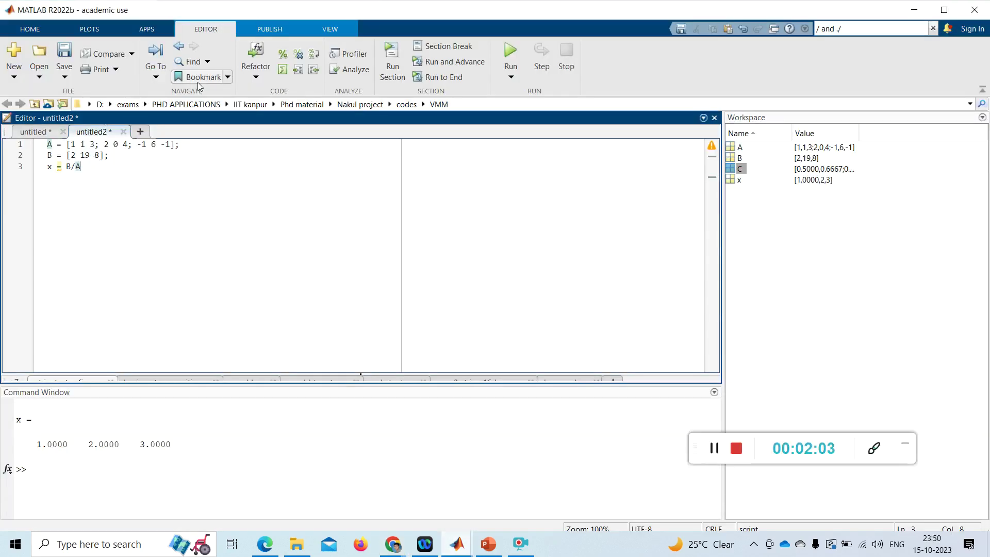
{"action": "left_click", "coordinate": [418, 62]}
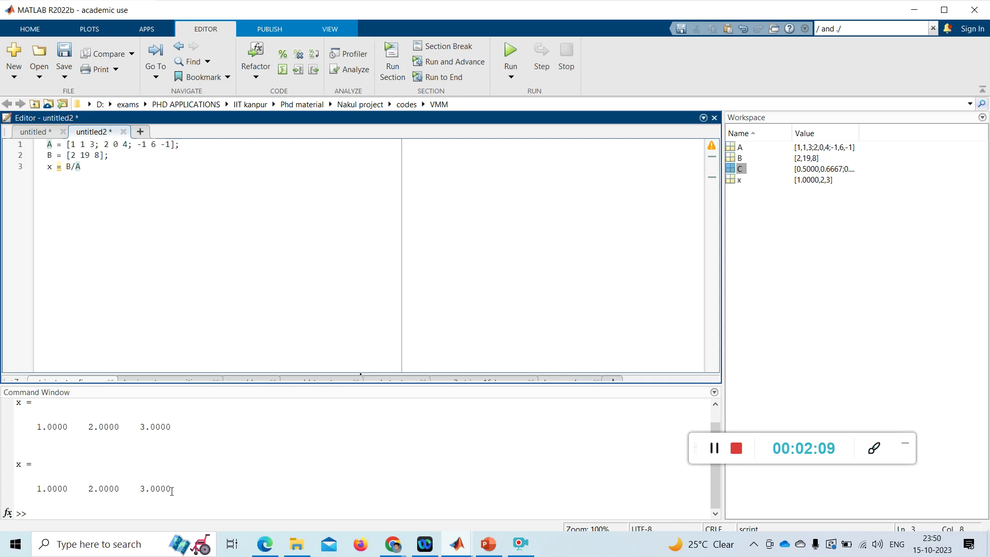
{"action": "left_click_drag", "start_coordinate": [171, 490], "coordinate": [37, 492]}
{"action": "left_click", "coordinate": [44, 495]}
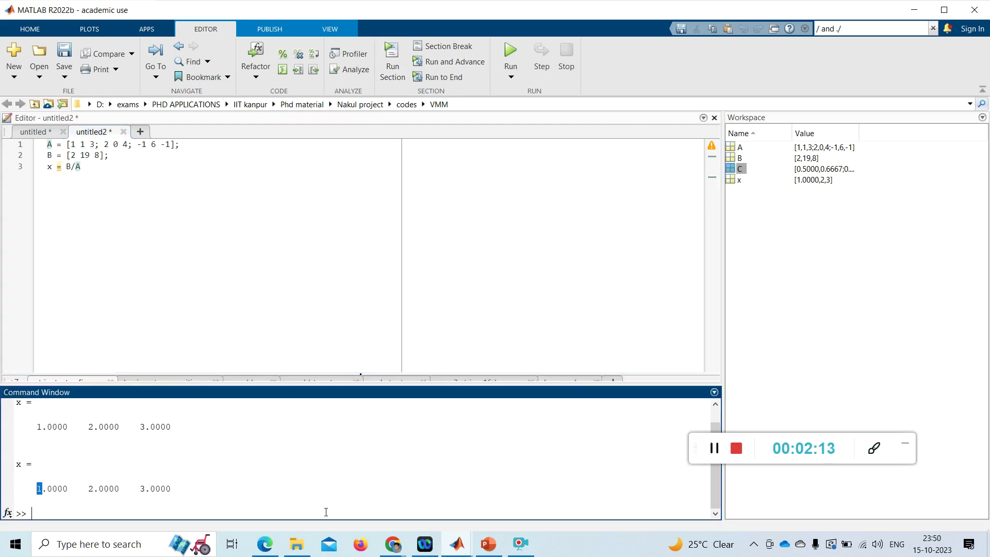
{"action": "mouse_move", "coordinate": [460, 550]}
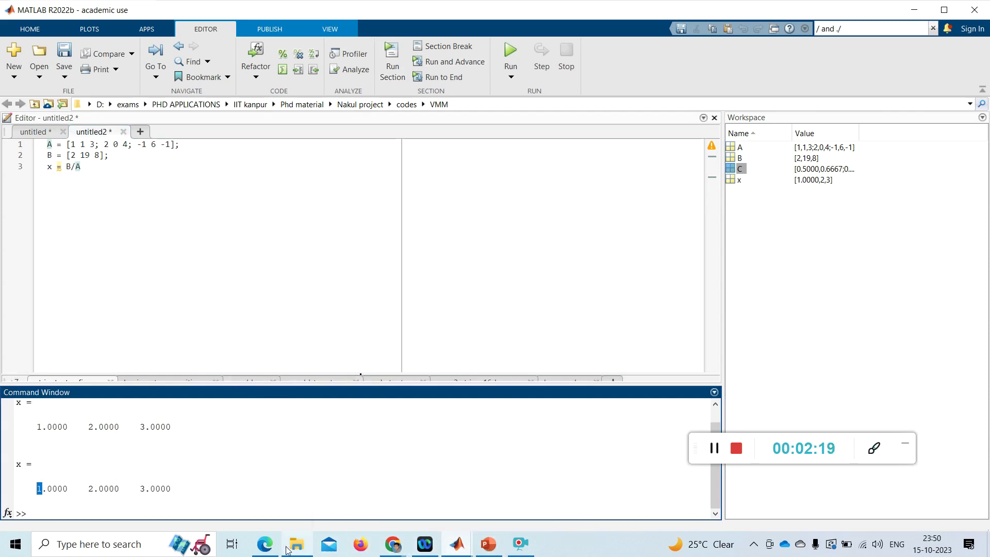
{"action": "left_click", "coordinate": [713, 448]}
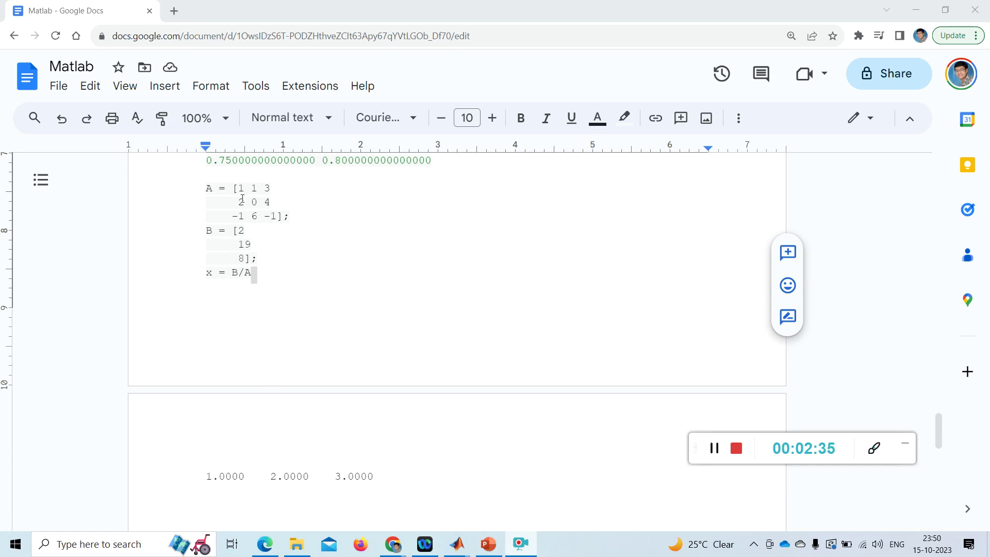
Type the check line '1*1+2*2+3*-1= 2' below the result row, inserting the missing factors
{"action": "left_click", "coordinate": [223, 497]}
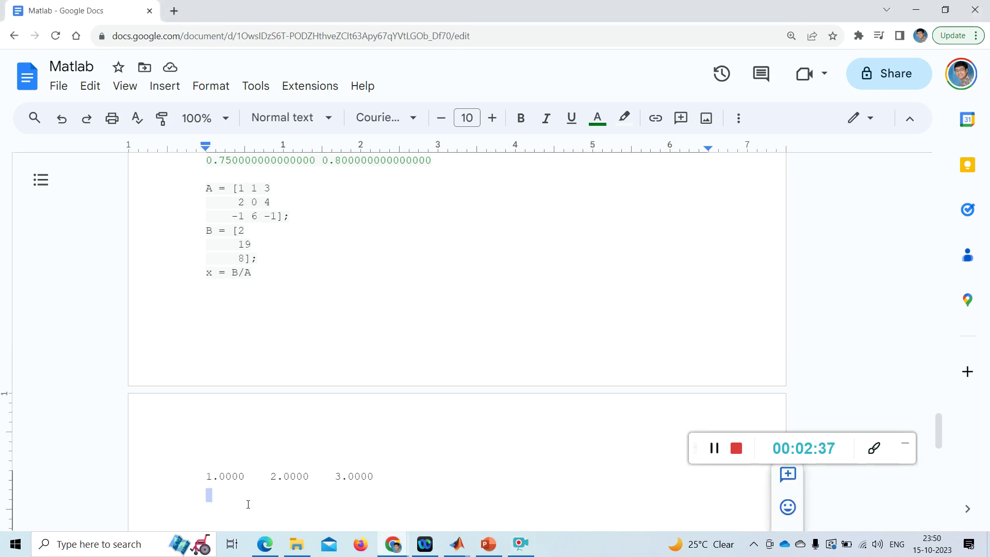
{"action": "type", "text": "1+"}
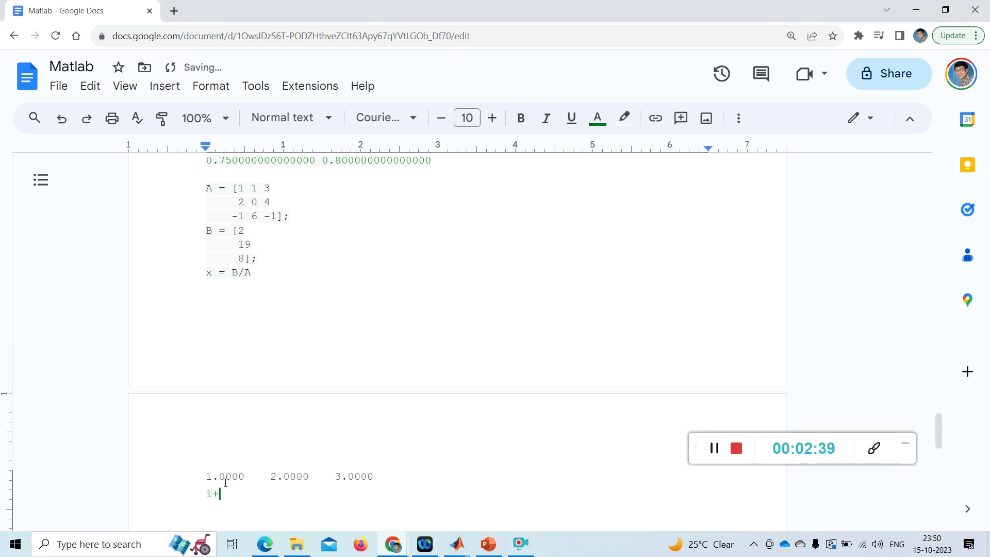
{"action": "type", "text": "2*2+"}
{"action": "type", "text": "3*-1"}
{"action": "left_click", "coordinate": [214, 493]}
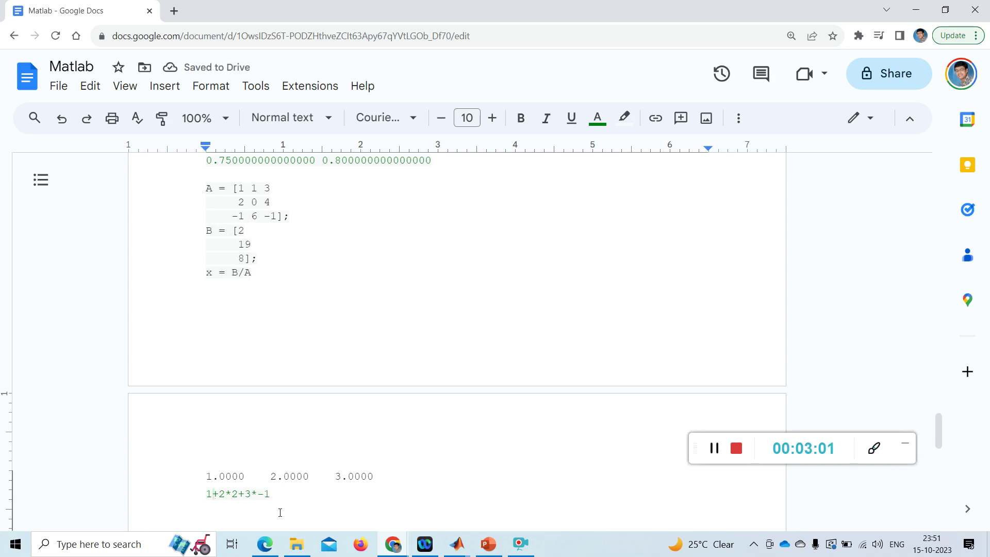
{"action": "type", "text": "*"}
{"action": "left_click", "coordinate": [281, 494]}
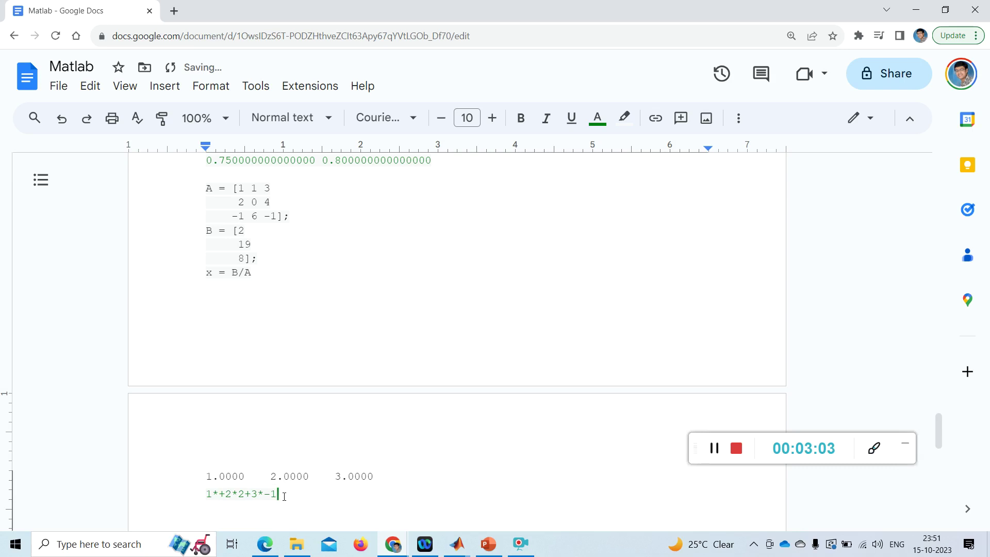
{"action": "type", "text": "="}
{"action": "left_click", "coordinate": [220, 494]}
{"action": "type", "text": "1"}
{"action": "left_click", "coordinate": [334, 495]}
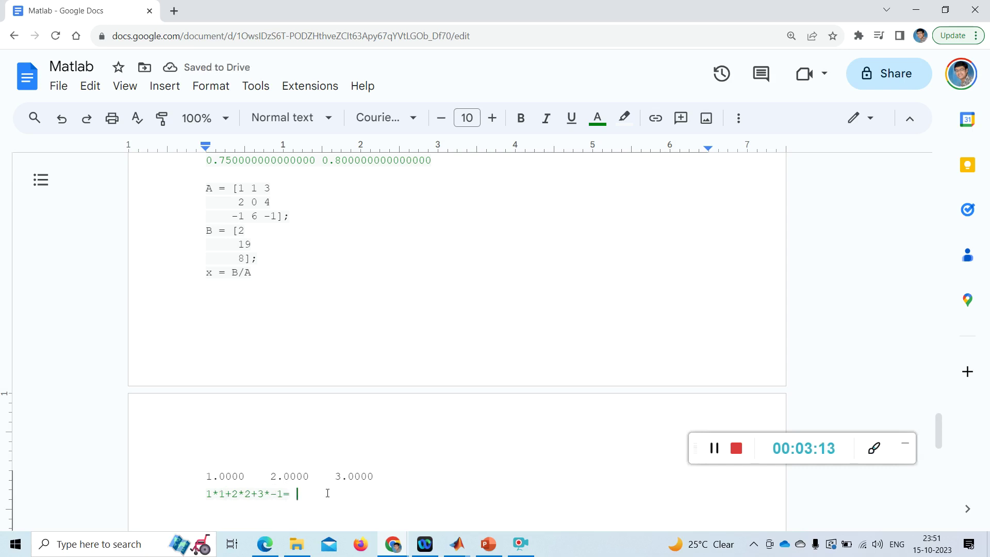
{"action": "type", "text": "2"}
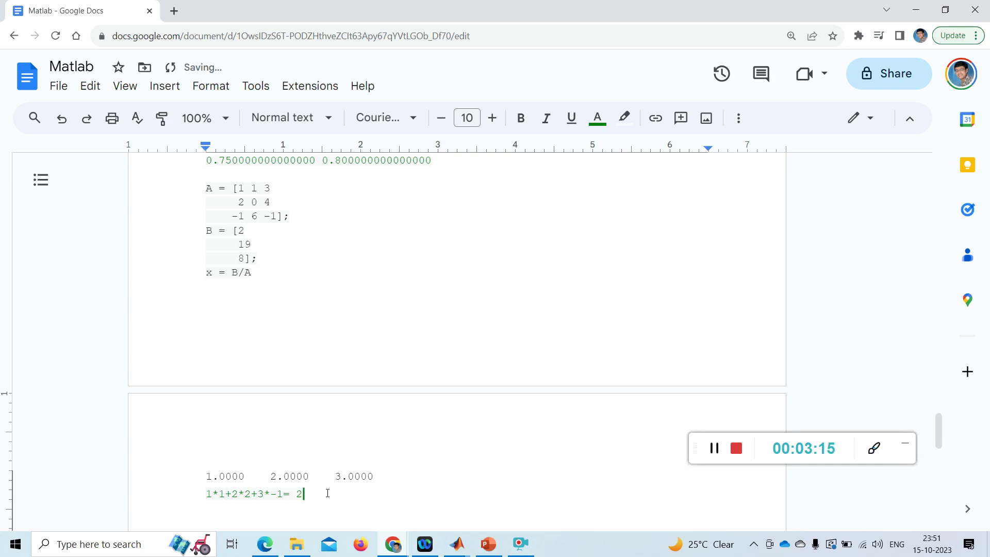
{"action": "key", "text": "Return"}
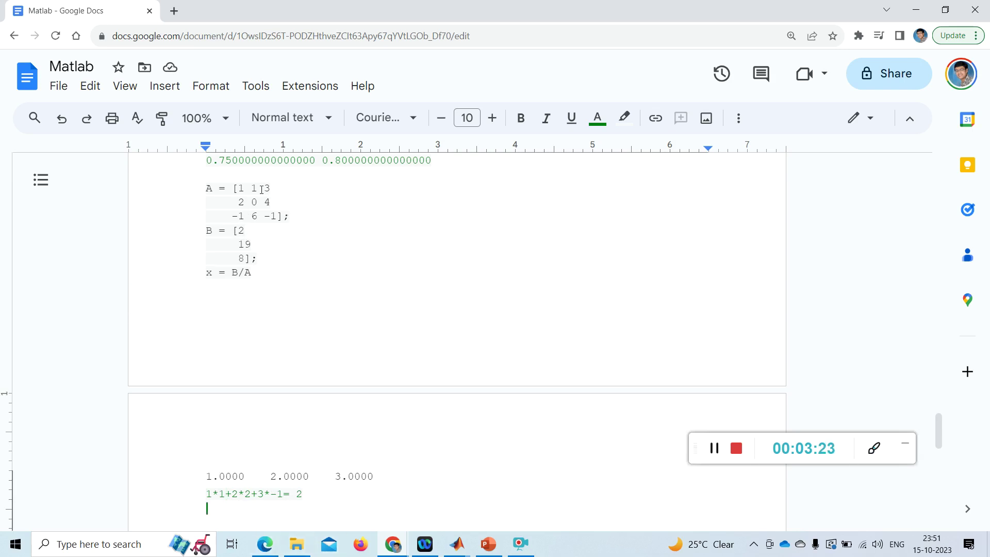
Type the second check '1*1+2*0+3*6=19', correcting the stray '=' and the wrong digit
{"action": "type", "text": "1*1+"}
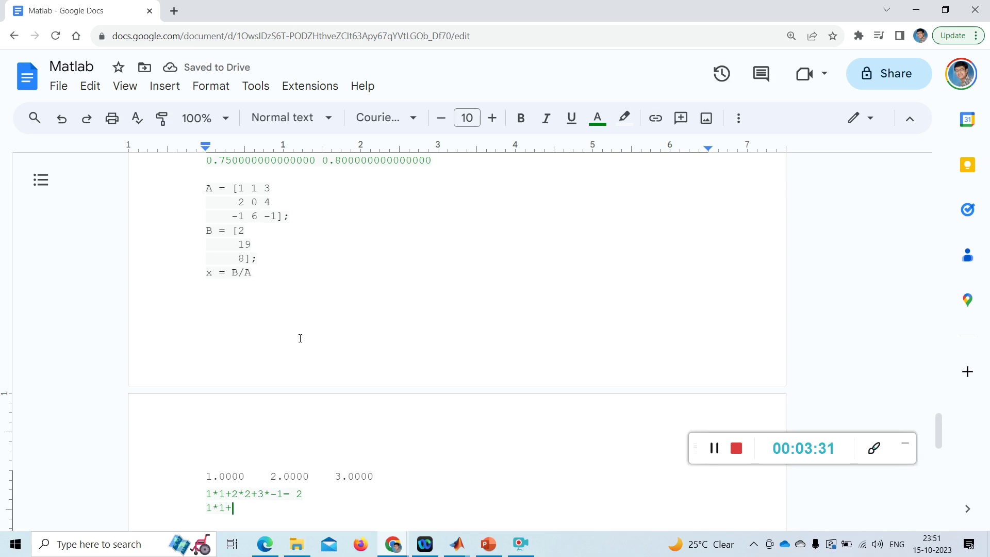
{"action": "type", "text": "2*"}
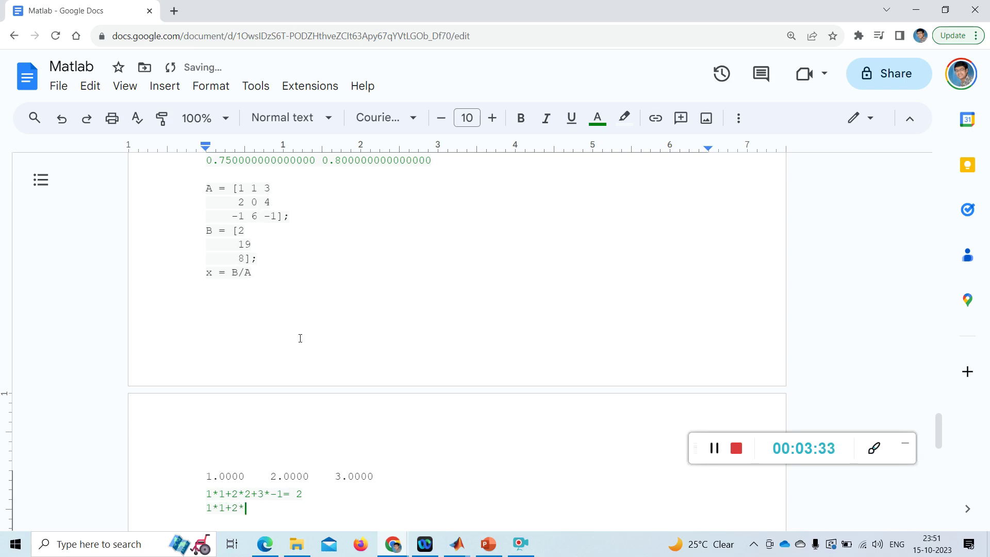
{"action": "type", "text": "0="}
{"action": "key", "text": "BackSpace"}
{"action": "type", "text": "+"}
{"action": "type", "text": "3*6=18"}
{"action": "key", "text": "BackSpace"}
{"action": "type", "text": "9"}
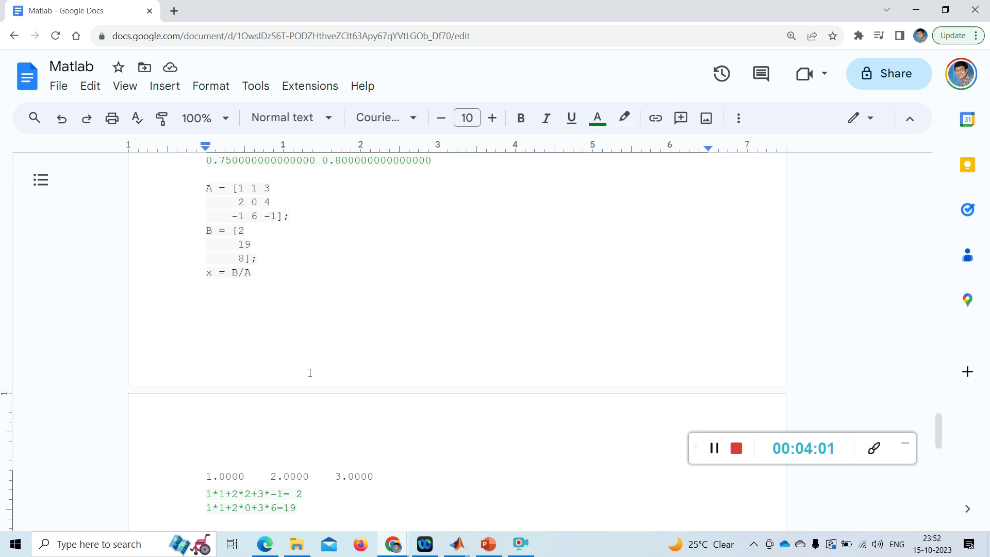
{"action": "scroll", "coordinate": [314, 464], "scroll_direction": "up", "scroll_amount": 5}
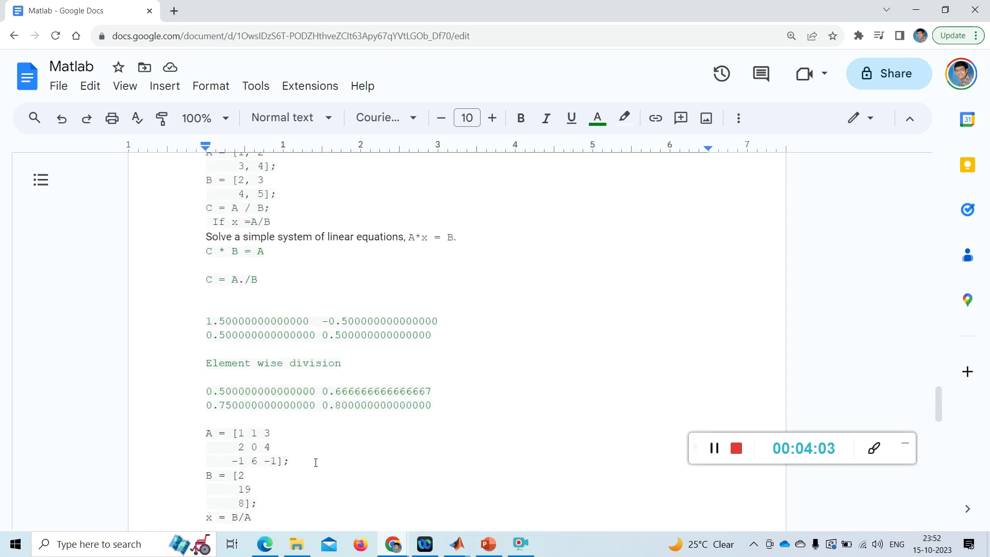
{"action": "scroll", "coordinate": [315, 462], "scroll_direction": "up", "scroll_amount": 2}
{"action": "scroll", "coordinate": [375, 411], "scroll_direction": "down", "scroll_amount": 1}
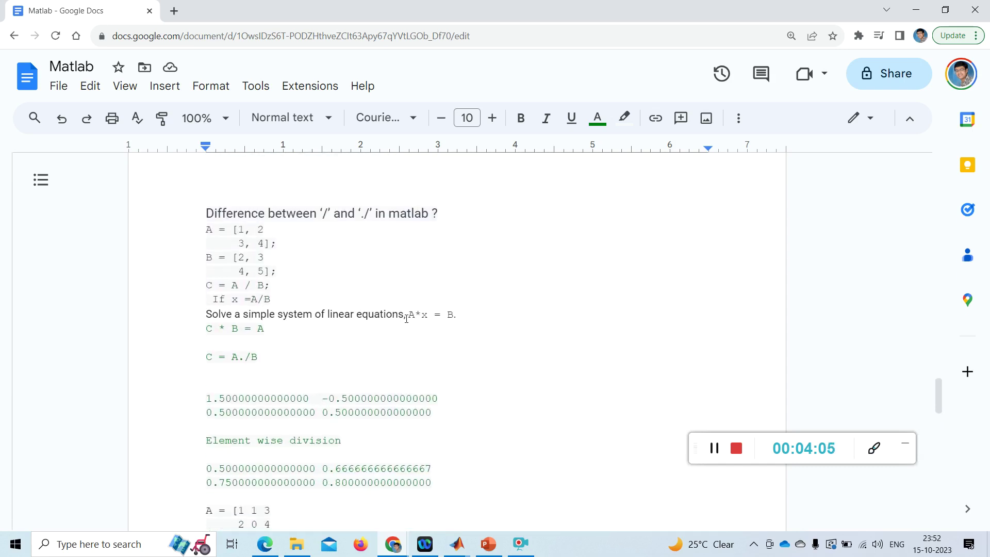
{"action": "scroll", "coordinate": [412, 310], "scroll_direction": "down", "scroll_amount": 3}
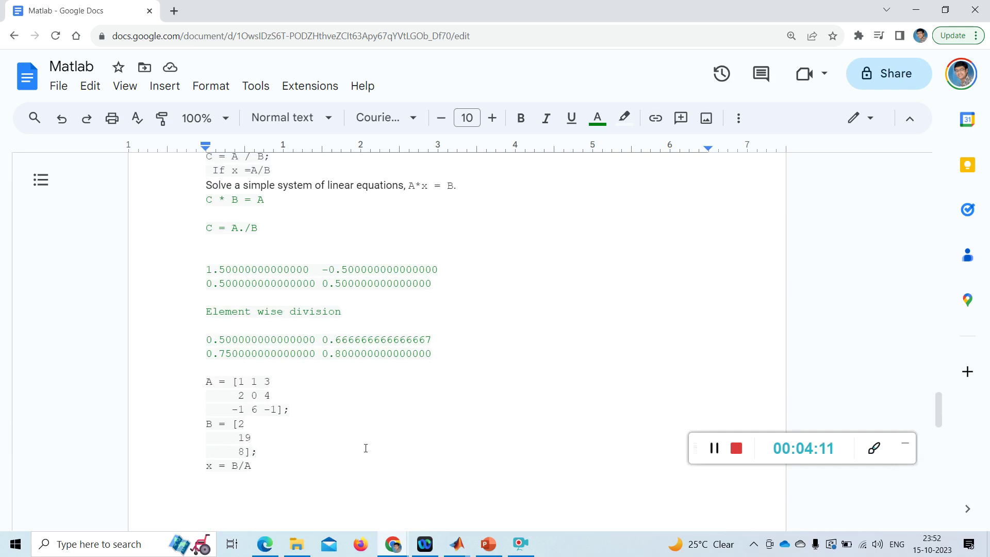
{"action": "scroll", "coordinate": [365, 448], "scroll_direction": "up", "scroll_amount": 4}
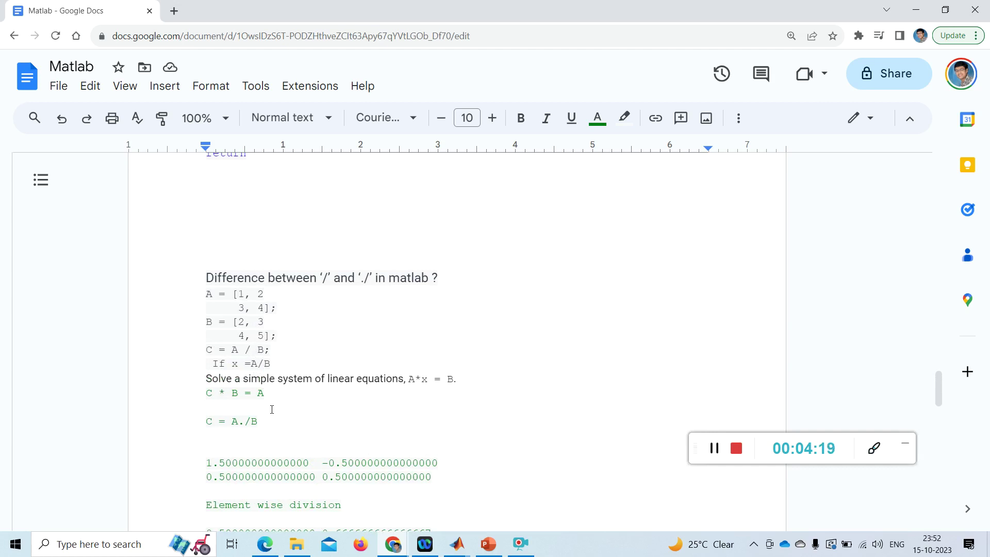
{"action": "scroll", "coordinate": [231, 369], "scroll_direction": "down", "scroll_amount": 1}
{"action": "scroll", "coordinate": [262, 342], "scroll_direction": "down", "scroll_amount": 1}
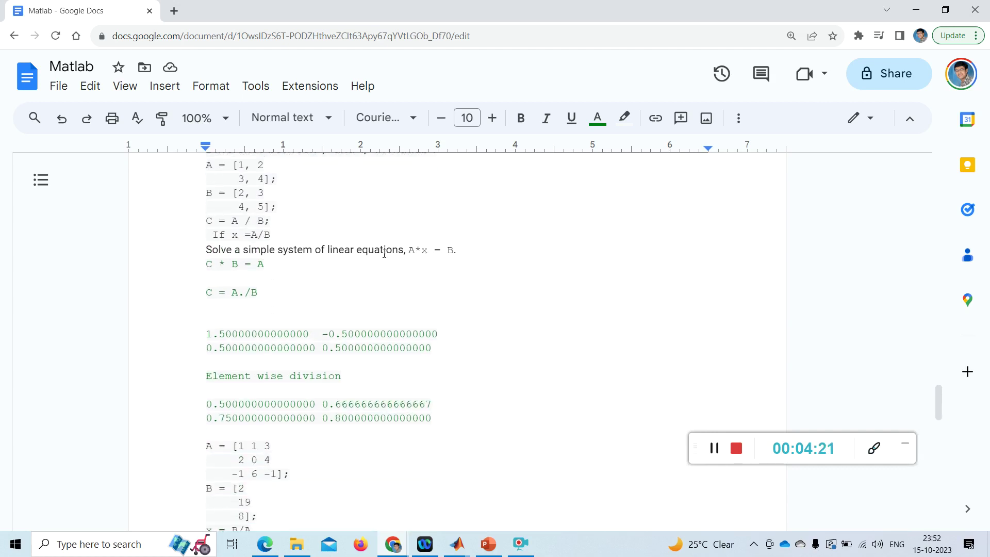
{"action": "scroll", "coordinate": [345, 281], "scroll_direction": "down", "scroll_amount": 1}
{"action": "scroll", "coordinate": [343, 346], "scroll_direction": "up", "scroll_amount": 4}
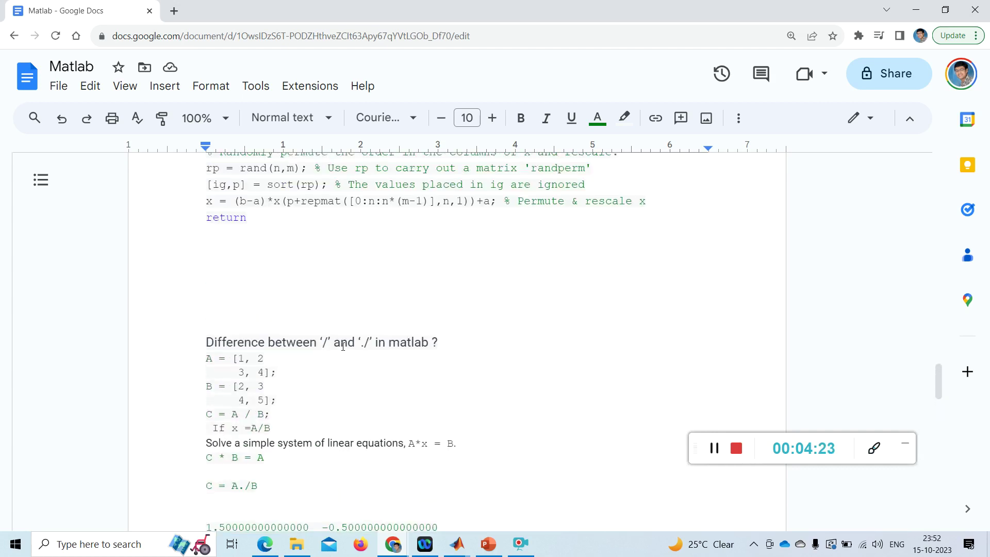
{"action": "scroll", "coordinate": [343, 346], "scroll_direction": "down", "scroll_amount": 3}
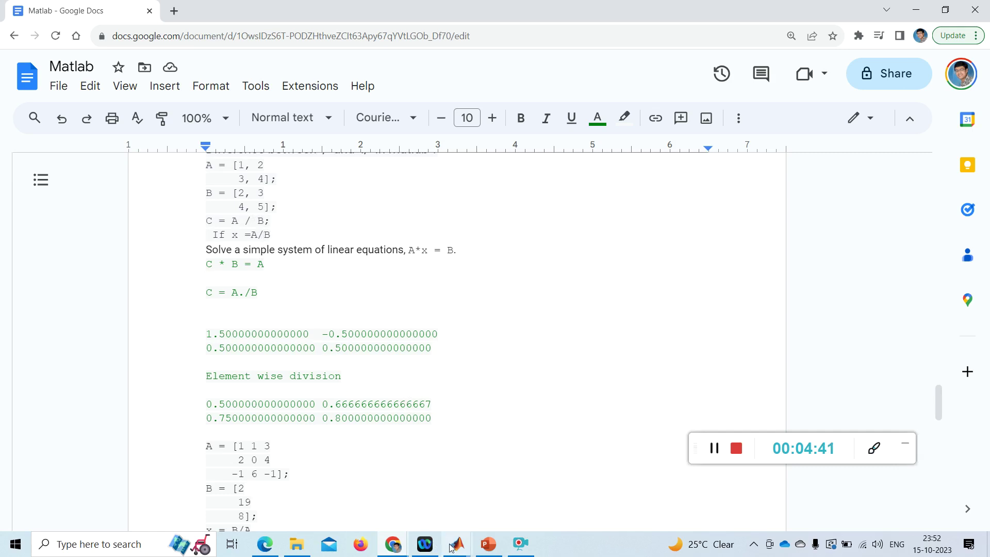
{"action": "left_click", "coordinate": [714, 453]}
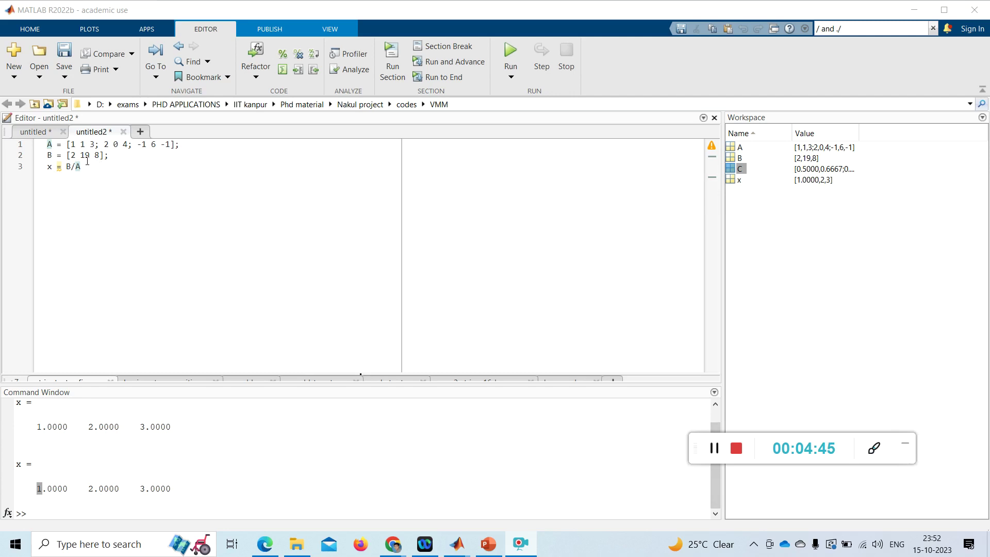
Change 'A ./ B' to 'A / B', rerun, and view C as 1.5000 -0.5000; 0.5000 0.5000
{"action": "left_click", "coordinate": [41, 132]}
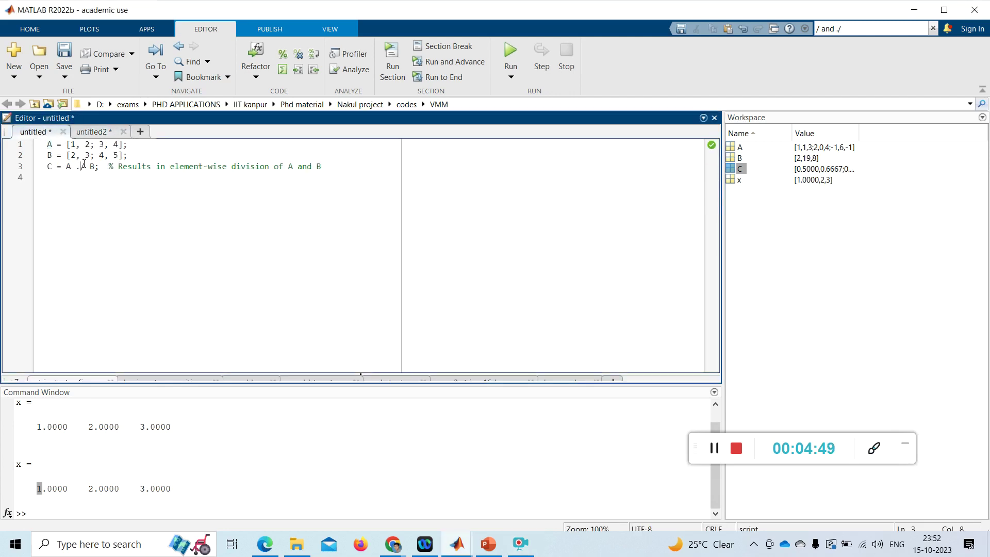
{"action": "key", "text": "BackSpace"}
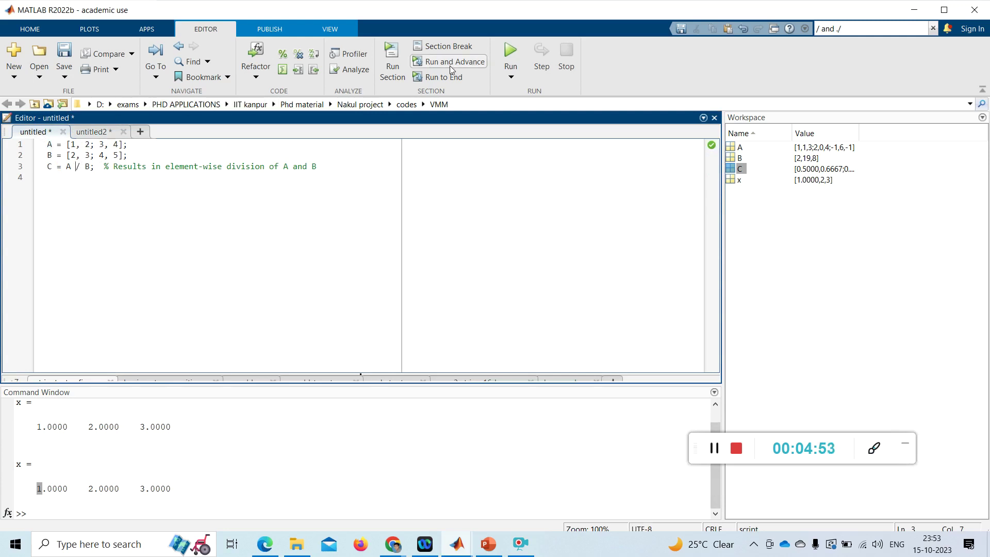
{"action": "left_click", "coordinate": [392, 56]}
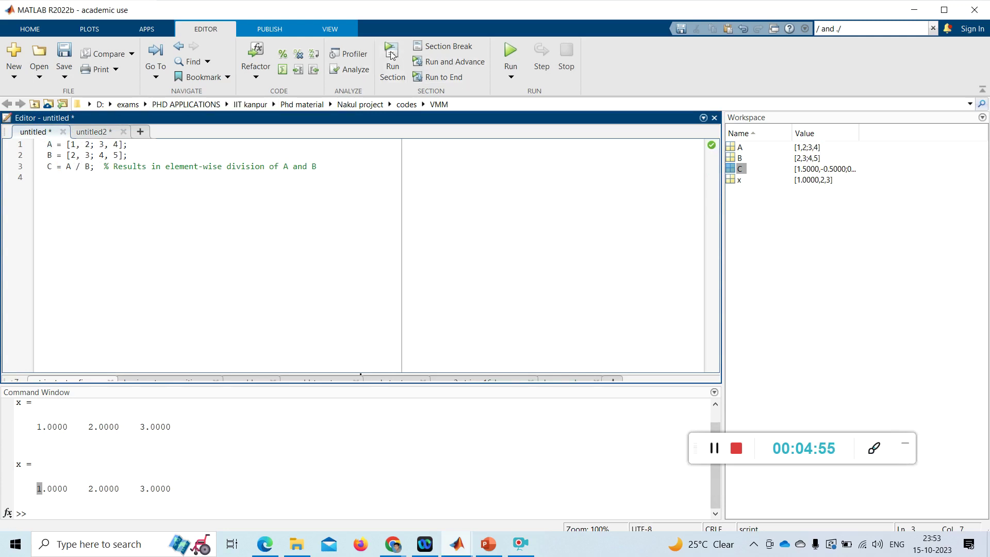
{"action": "left_click", "coordinate": [732, 171]}
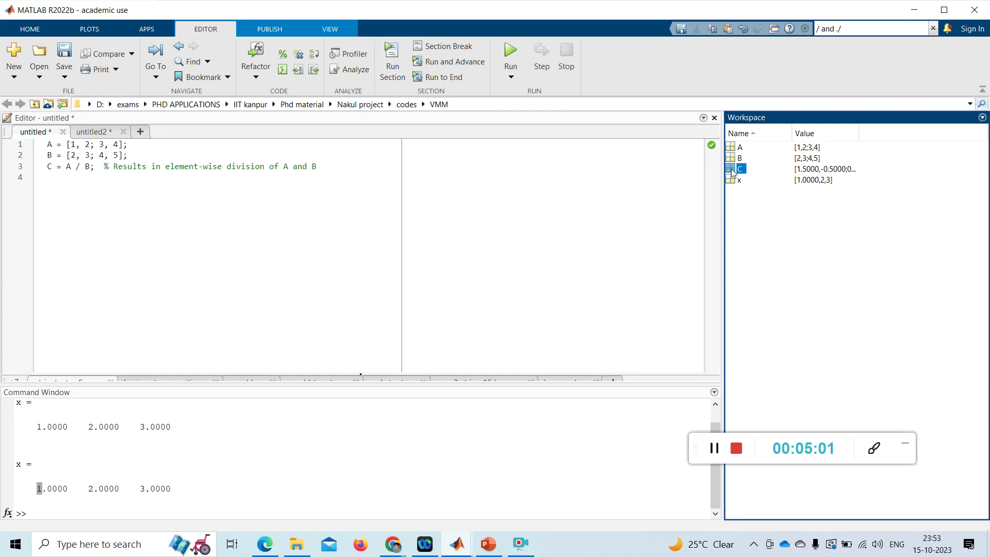
{"action": "double_click", "coordinate": [733, 171]}
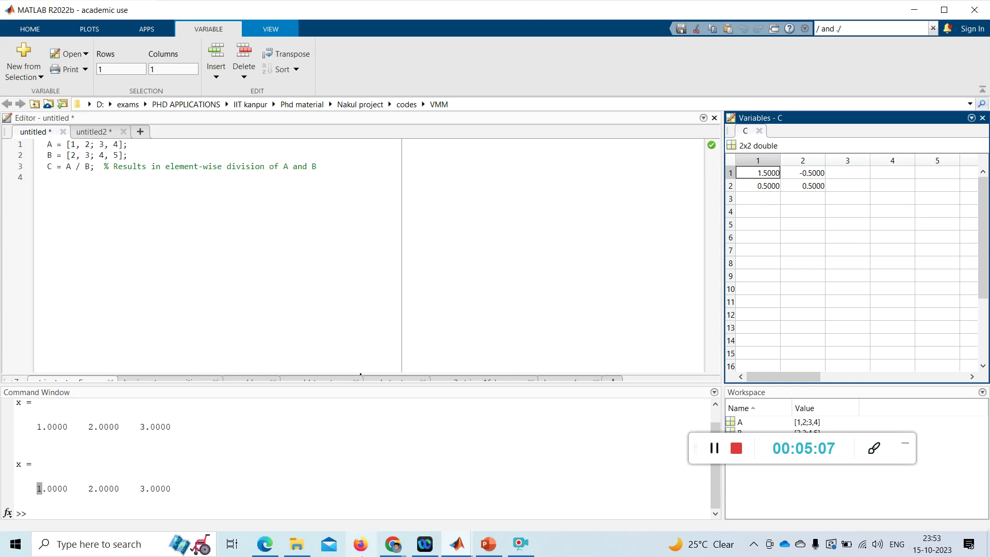
Move the 'If x =A/B' and 'Solve…' lines to just above the second A example
{"action": "left_click", "coordinate": [391, 545]}
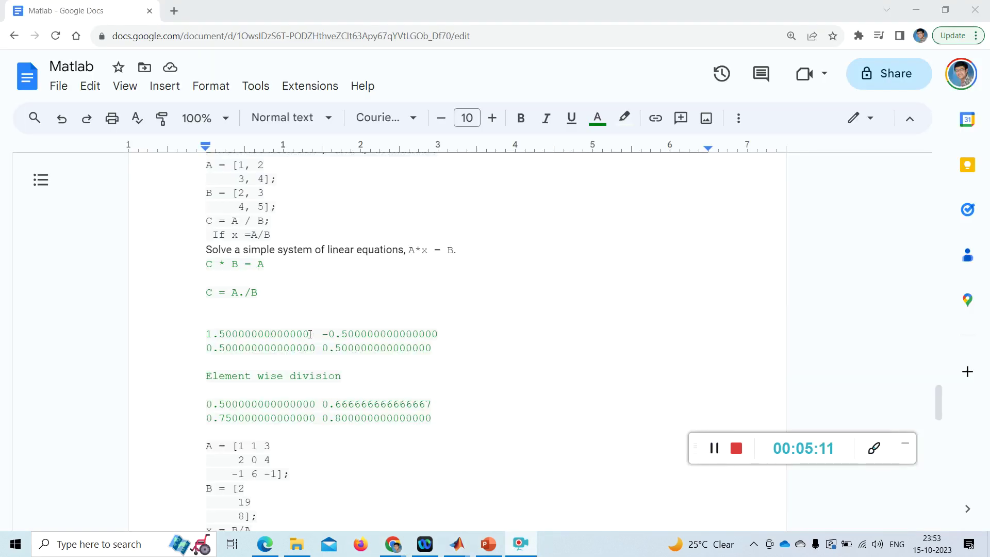
{"action": "left_click_drag", "start_coordinate": [204, 330], "coordinate": [450, 353]}
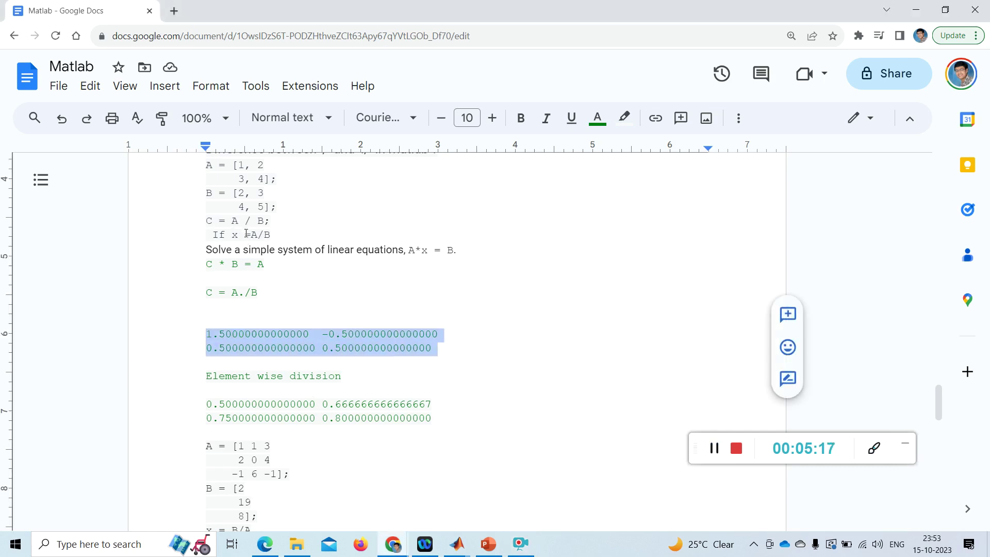
{"action": "left_click", "coordinate": [280, 235]}
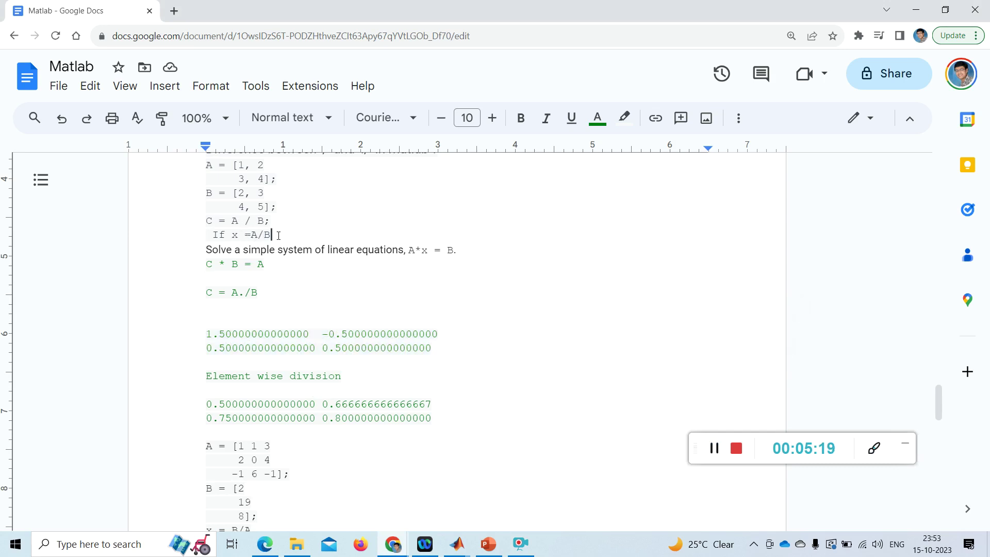
{"action": "left_click_drag", "start_coordinate": [456, 250], "coordinate": [213, 235]}
{"action": "key", "text": "ctrl+c"}
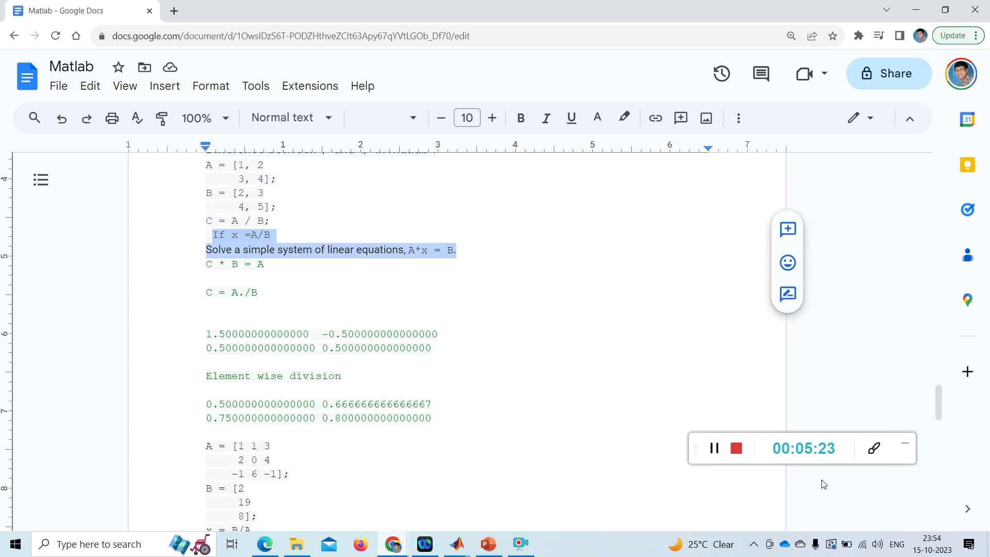
{"action": "key", "text": "BackSpace"}
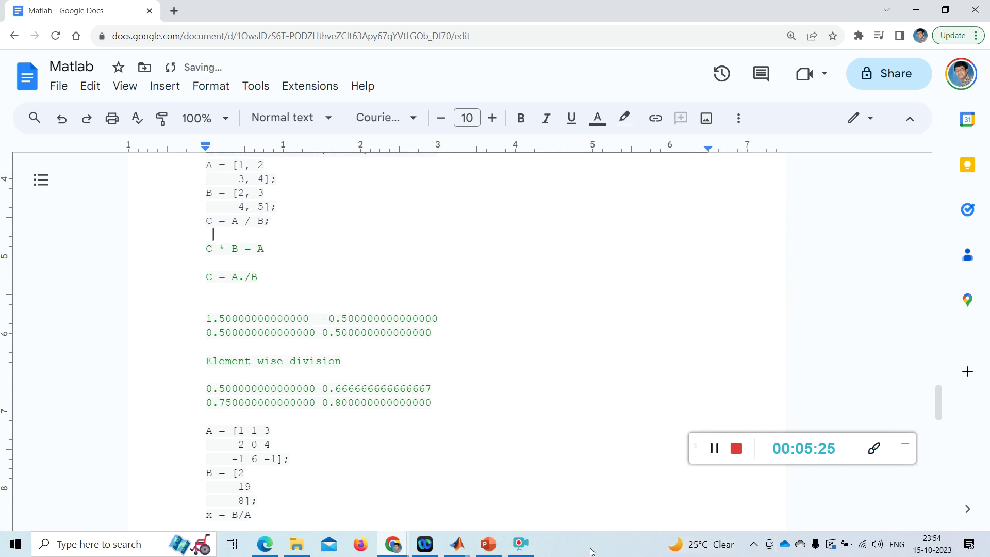
{"action": "left_click", "coordinate": [301, 417]}
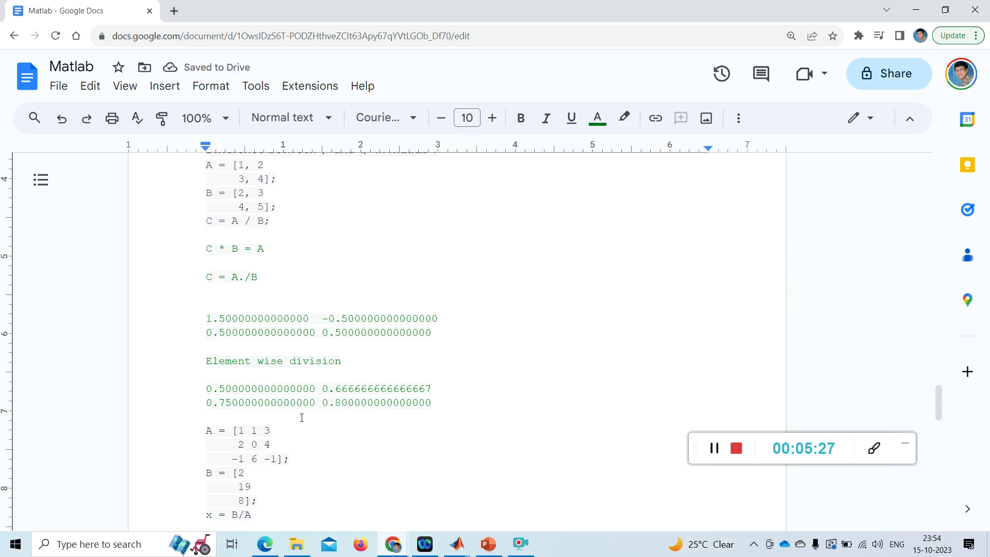
{"action": "key", "text": "ctrl+v"}
Scroll through the notes and highlight the C * B = A equation
{"action": "scroll", "coordinate": [302, 417], "scroll_direction": "up", "scroll_amount": 2}
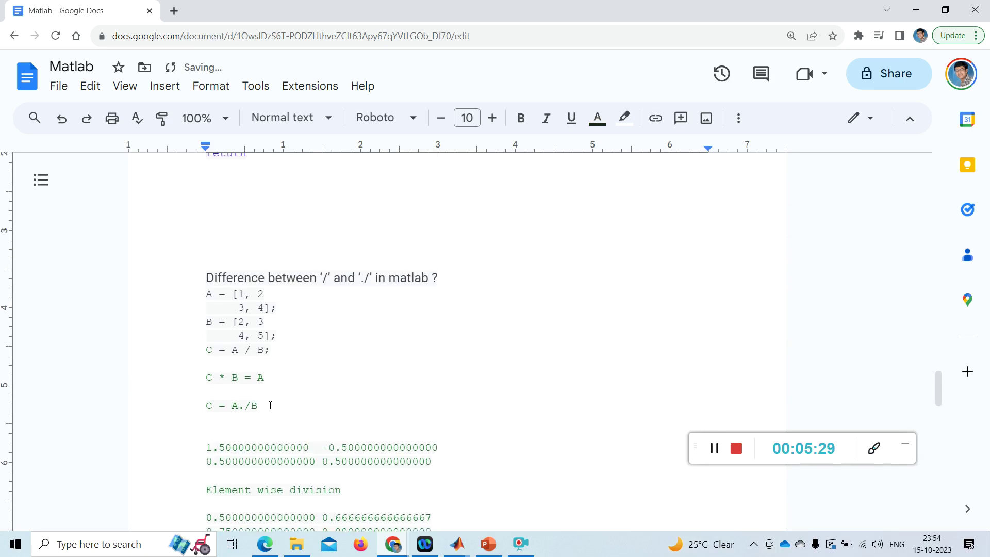
{"action": "scroll", "coordinate": [249, 464], "scroll_direction": "down", "scroll_amount": 1}
{"action": "scroll", "coordinate": [249, 272], "scroll_direction": "down", "scroll_amount": 1}
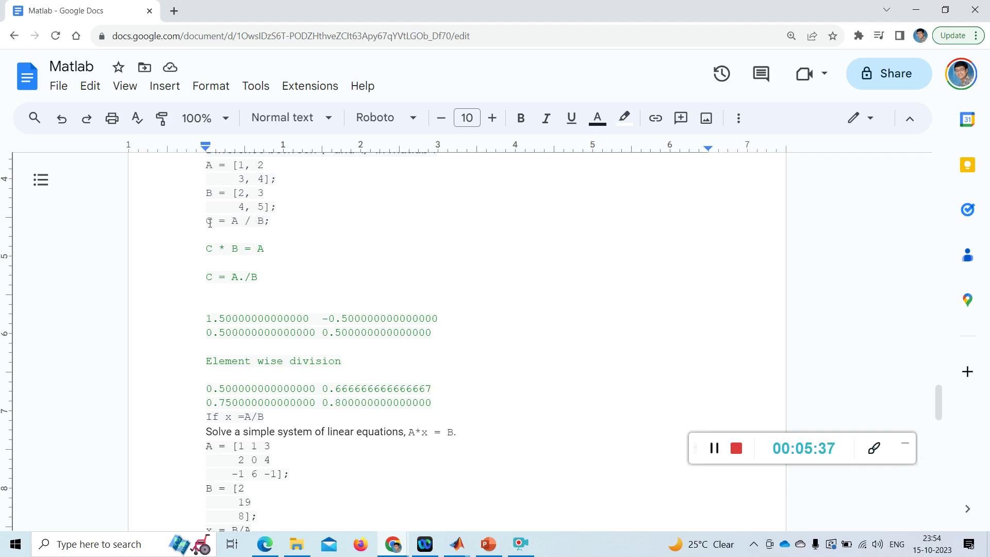
{"action": "left_click_drag", "start_coordinate": [209, 222], "coordinate": [206, 251]}
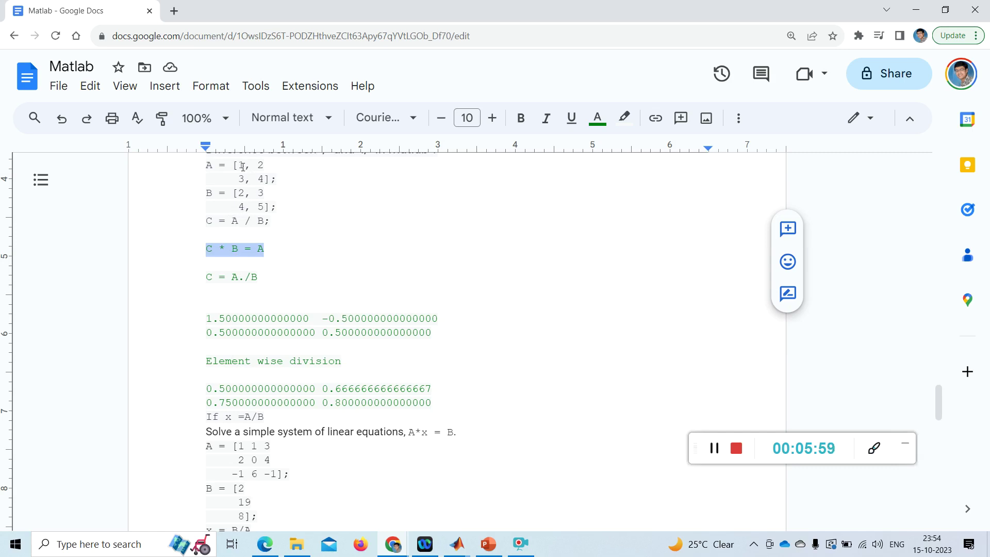
{"action": "left_click_drag", "start_coordinate": [243, 166], "coordinate": [240, 166]}
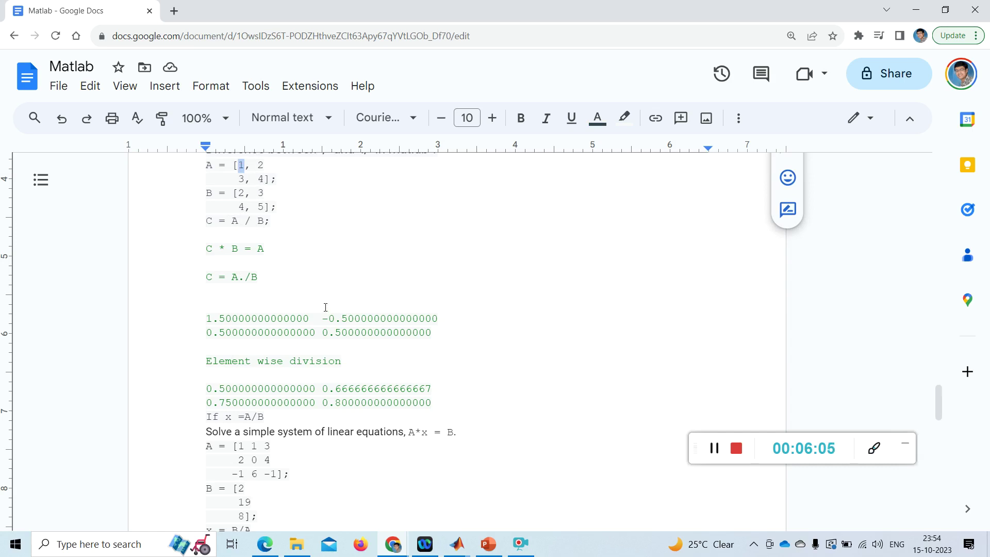
{"action": "left_click_drag", "start_coordinate": [322, 318], "coordinate": [433, 320]}
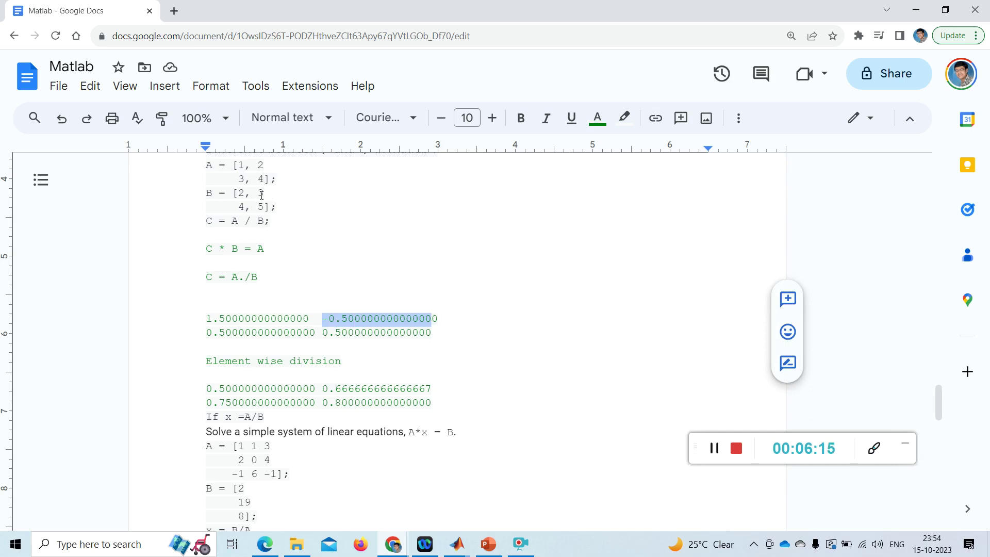
{"action": "left_click", "coordinate": [263, 193]}
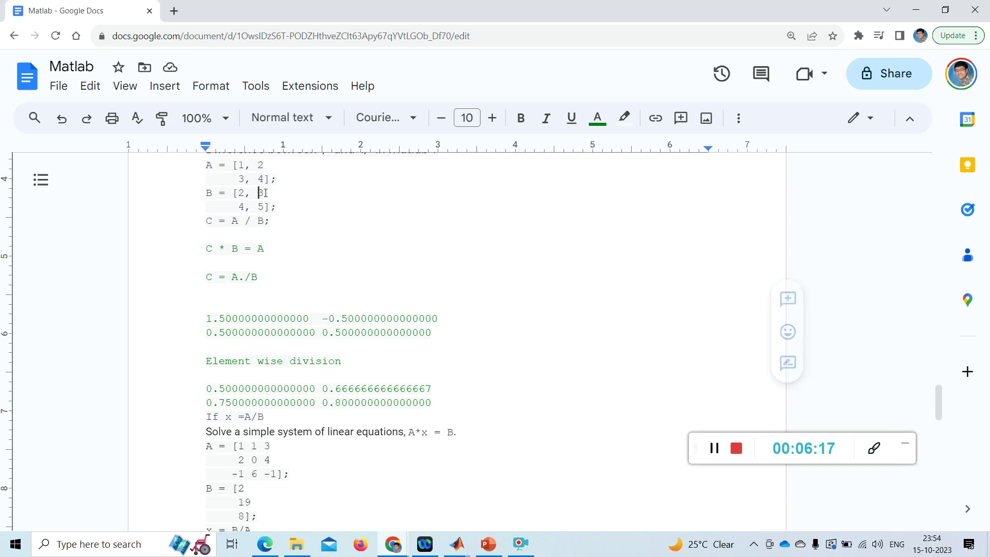
{"action": "double_click", "coordinate": [263, 193]}
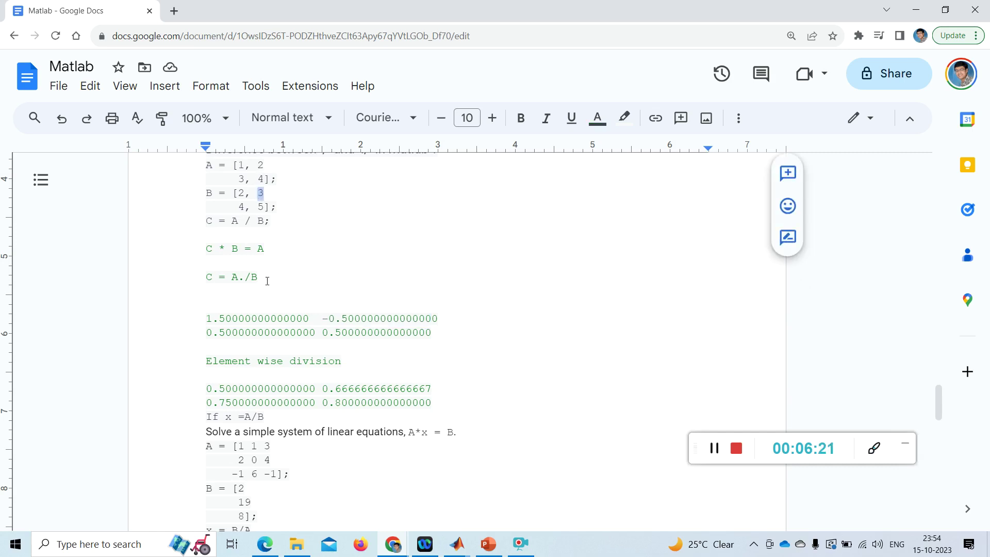
{"action": "left_click_drag", "start_coordinate": [267, 280], "coordinate": [207, 278]}
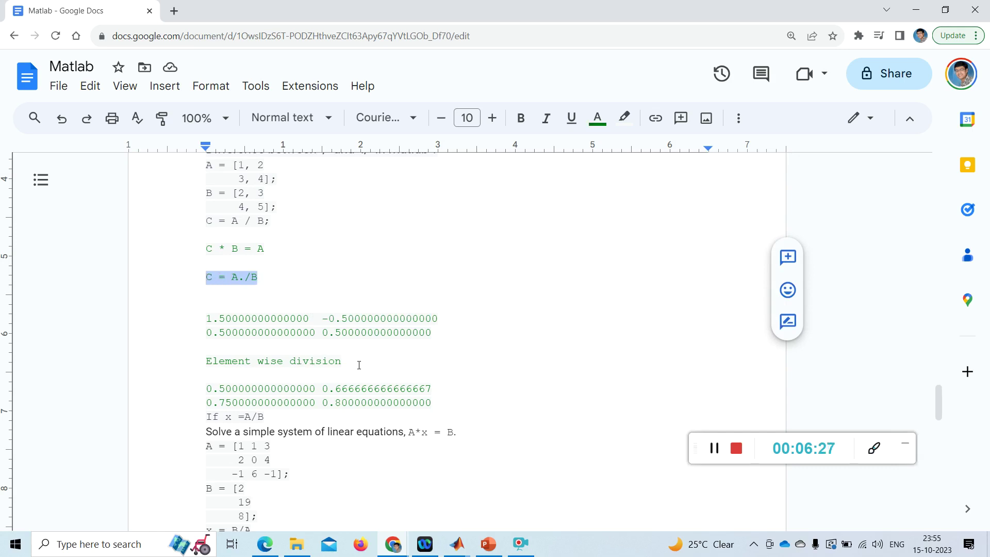
{"action": "left_click_drag", "start_coordinate": [359, 365], "coordinate": [209, 358]}
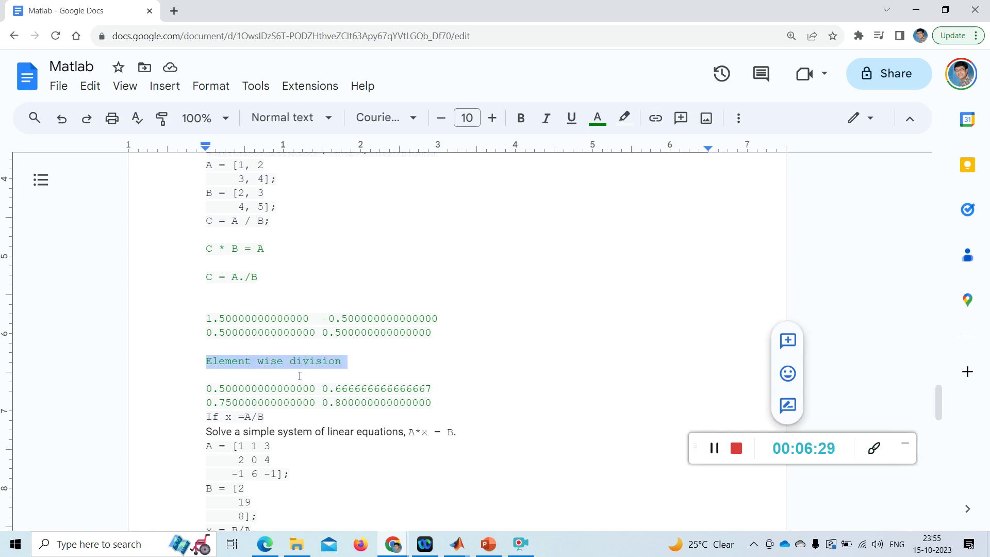
Insert '.' on line 3 to make it C = A ./ B and rerun the section
{"action": "mouse_move", "coordinate": [456, 544]}
{"action": "left_click", "coordinate": [366, 465]}
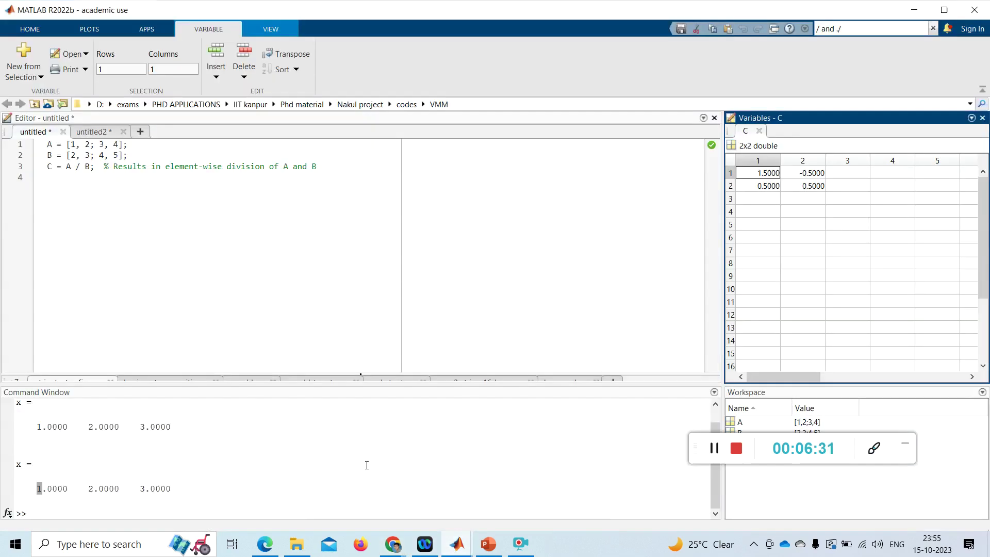
{"action": "left_click", "coordinate": [76, 166]}
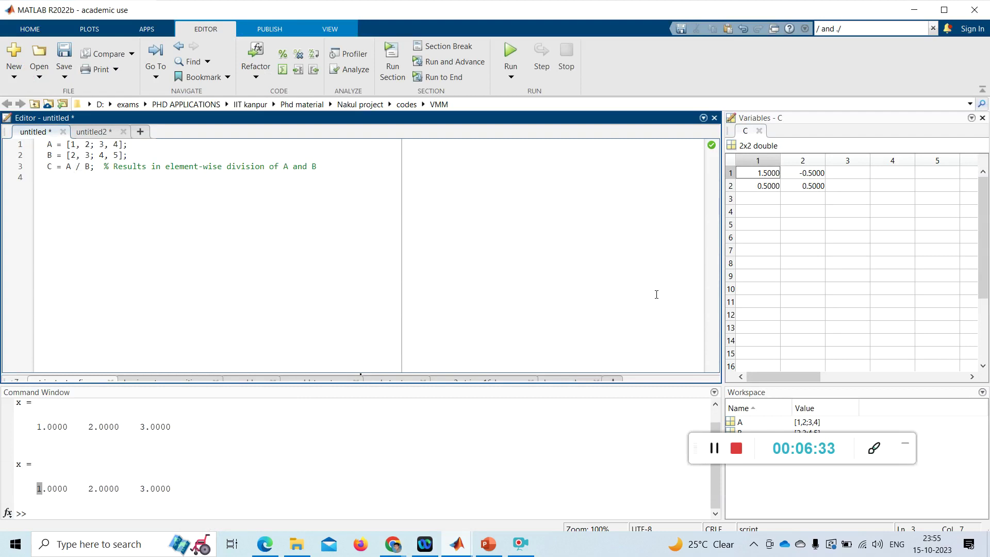
{"action": "type", "text": "."}
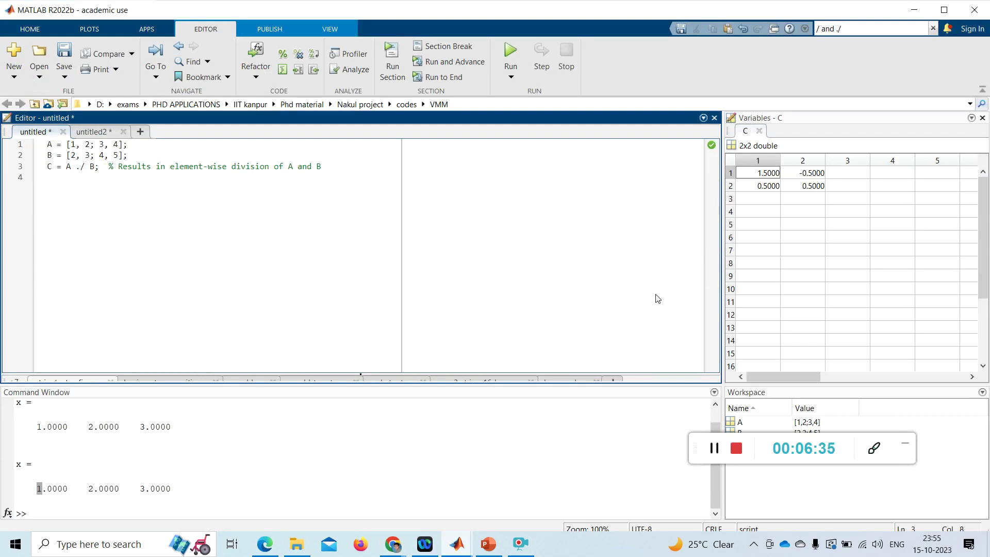
{"action": "left_click", "coordinate": [393, 49]}
Point out the matching entries of A and B and the 0.7500 result in C
{"action": "left_click_drag", "start_coordinate": [80, 144], "coordinate": [79, 157]}
{"action": "left_click", "coordinate": [73, 145]}
{"action": "left_click", "coordinate": [76, 158]}
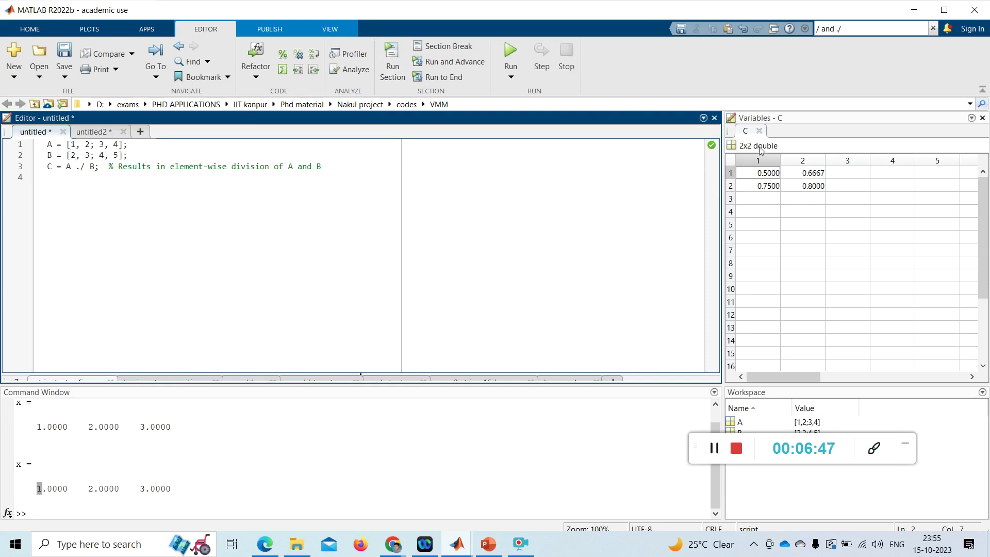
{"action": "left_click", "coordinate": [92, 156]}
{"action": "left_click", "coordinate": [108, 156]}
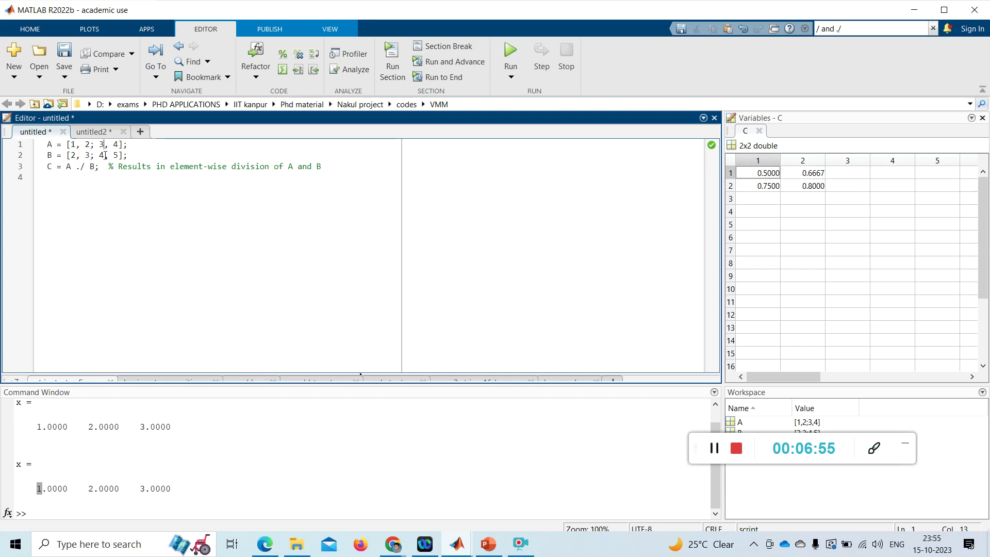
{"action": "left_click", "coordinate": [772, 186]}
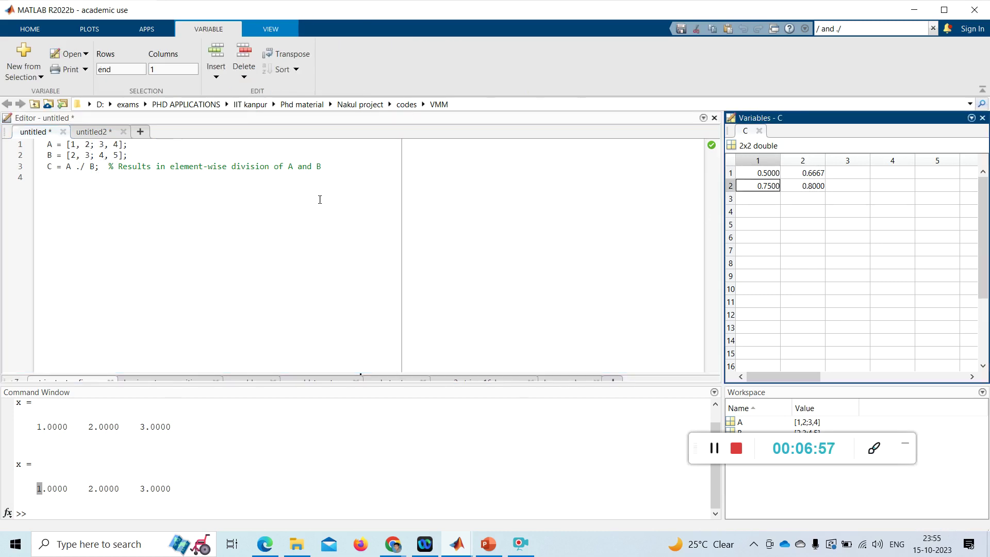
{"action": "left_click", "coordinate": [119, 145]}
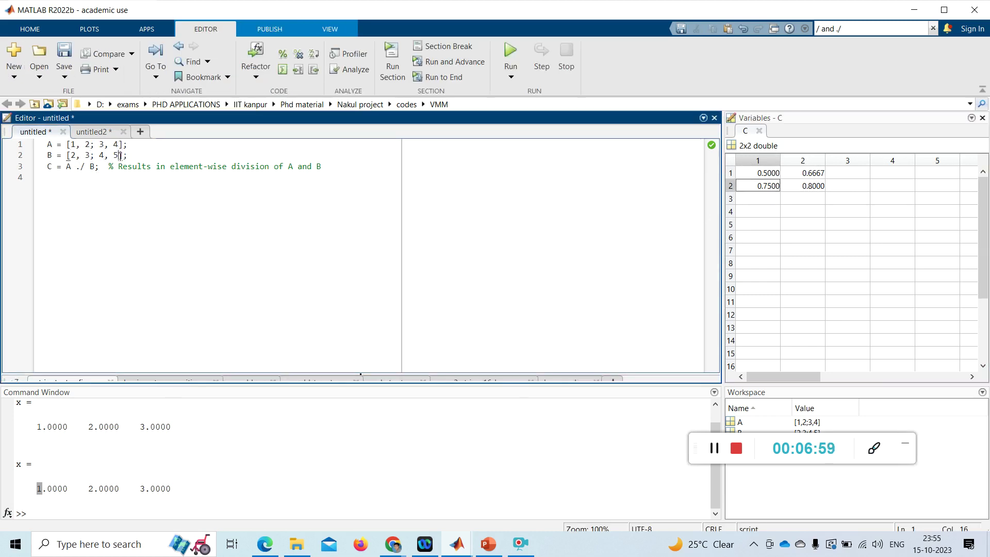
{"action": "left_click", "coordinate": [120, 156]}
In the Docs notes, highlight the '/' in C = A / B and the equation A*x = B
{"action": "key", "text": "alt+Tab"}
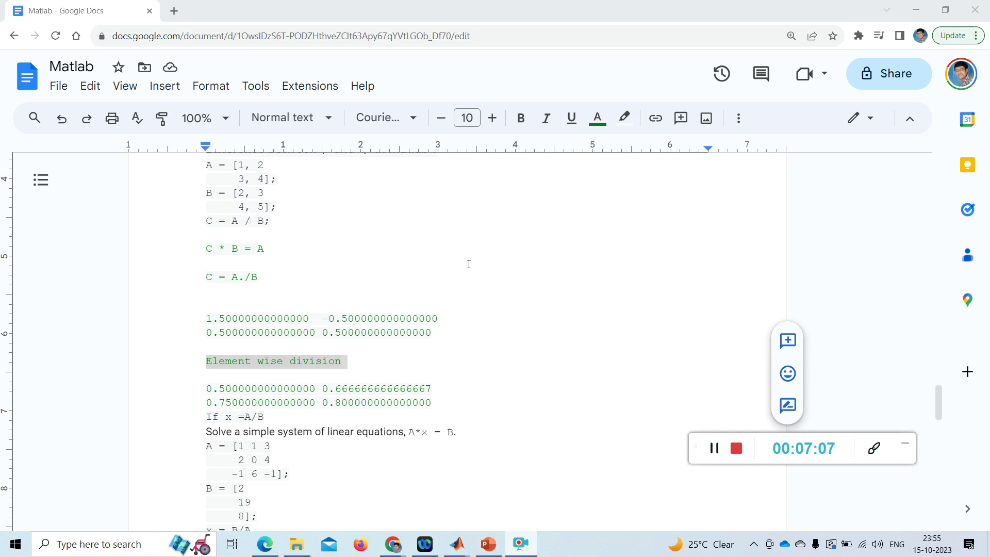
{"action": "left_click", "coordinate": [247, 220]}
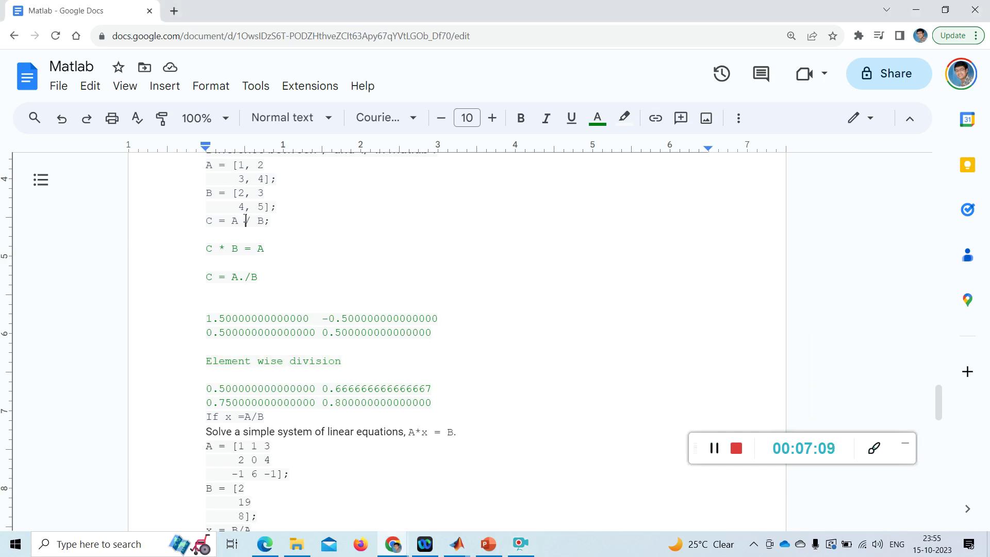
{"action": "left_click_drag", "start_coordinate": [247, 220], "coordinate": [250, 220]}
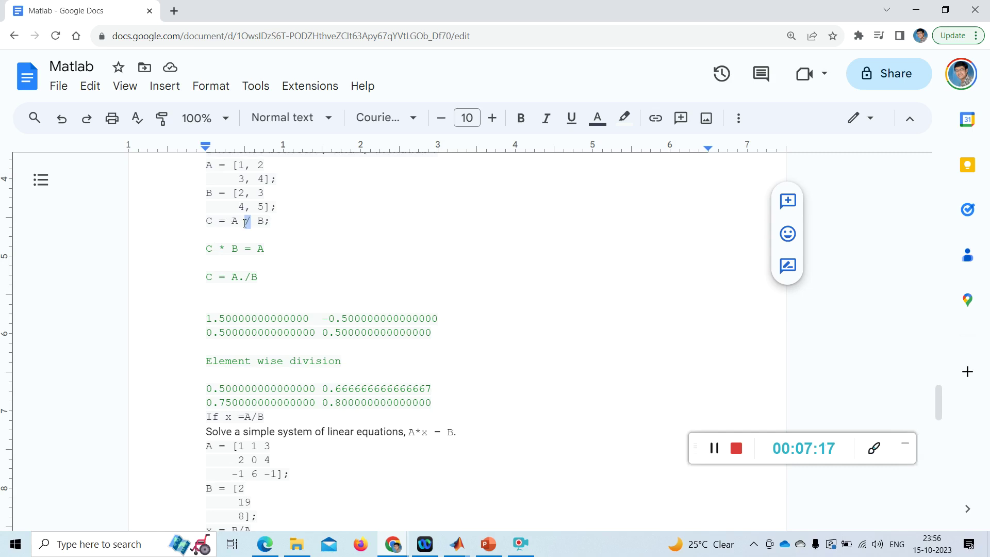
{"action": "scroll", "coordinate": [368, 426], "scroll_direction": "down", "scroll_amount": 1}
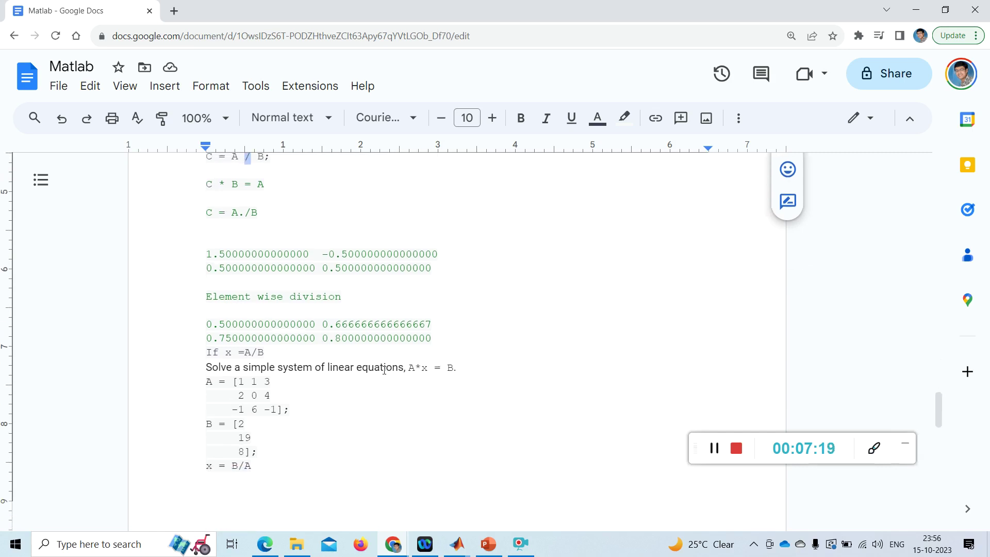
{"action": "left_click_drag", "start_coordinate": [409, 370], "coordinate": [458, 368]}
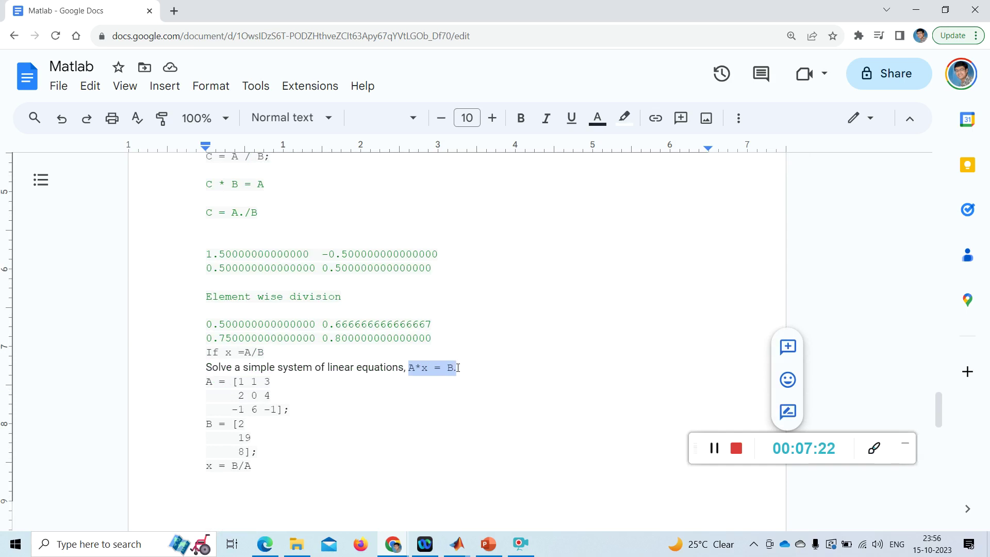
{"action": "left_click", "coordinate": [421, 368]}
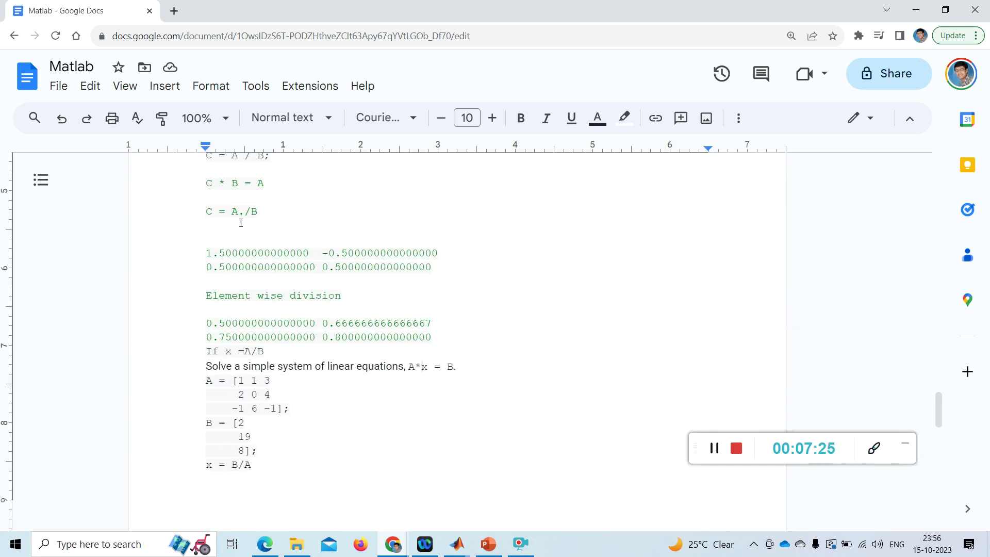
Highlight the dot in C = A./B and the 'Element wise division' heading, then scroll down
{"action": "scroll", "coordinate": [242, 247], "scroll_direction": "down", "scroll_amount": 1}
{"action": "scroll", "coordinate": [241, 251], "scroll_direction": "up", "scroll_amount": 2}
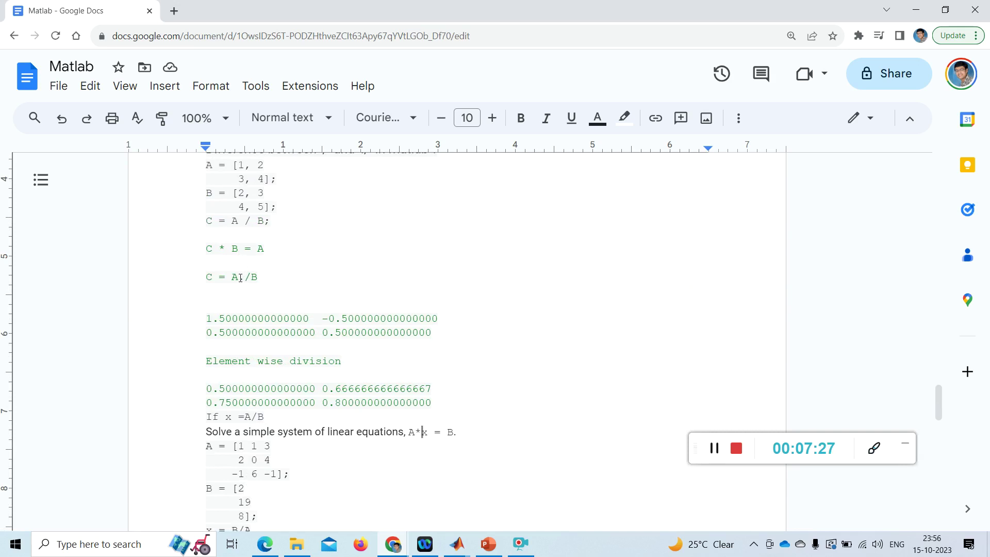
{"action": "left_click_drag", "start_coordinate": [238, 277], "coordinate": [245, 277]}
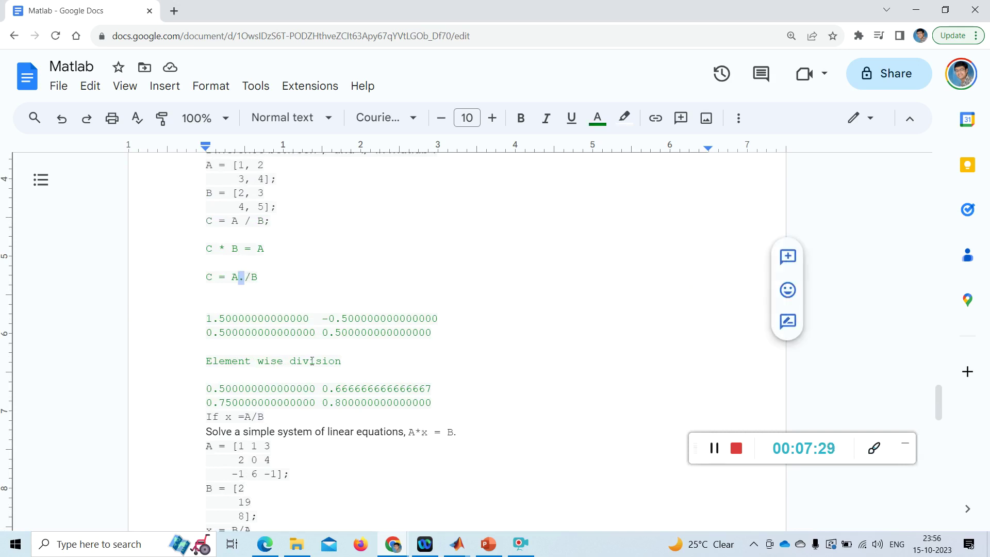
{"action": "left_click_drag", "start_coordinate": [348, 361], "coordinate": [209, 365]}
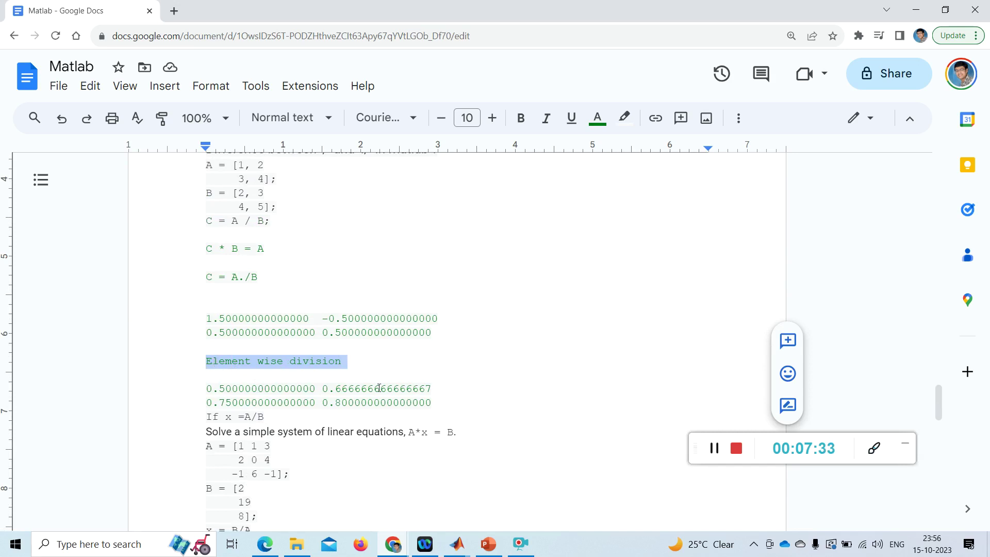
{"action": "left_click", "coordinate": [488, 408]}
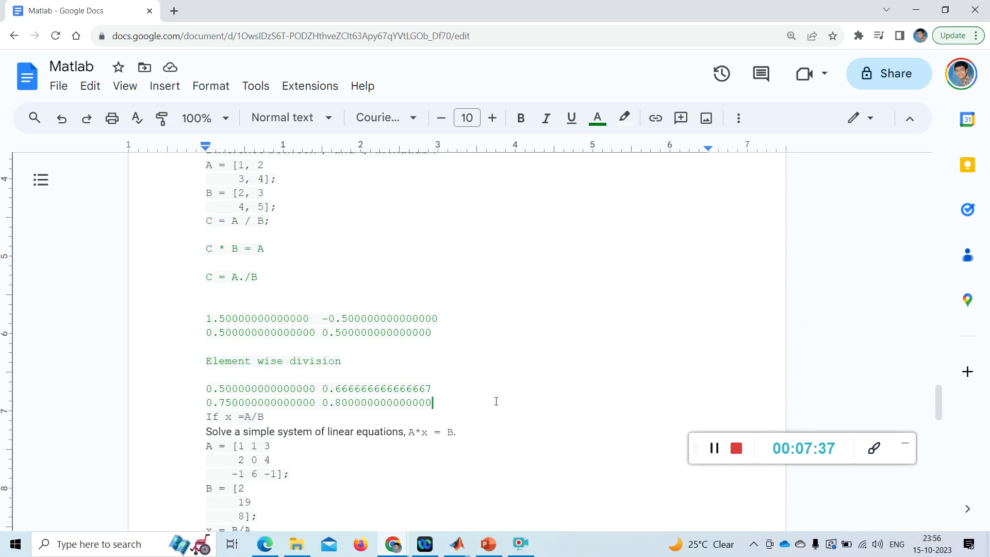
{"action": "scroll", "coordinate": [497, 400], "scroll_direction": "down", "scroll_amount": 1}
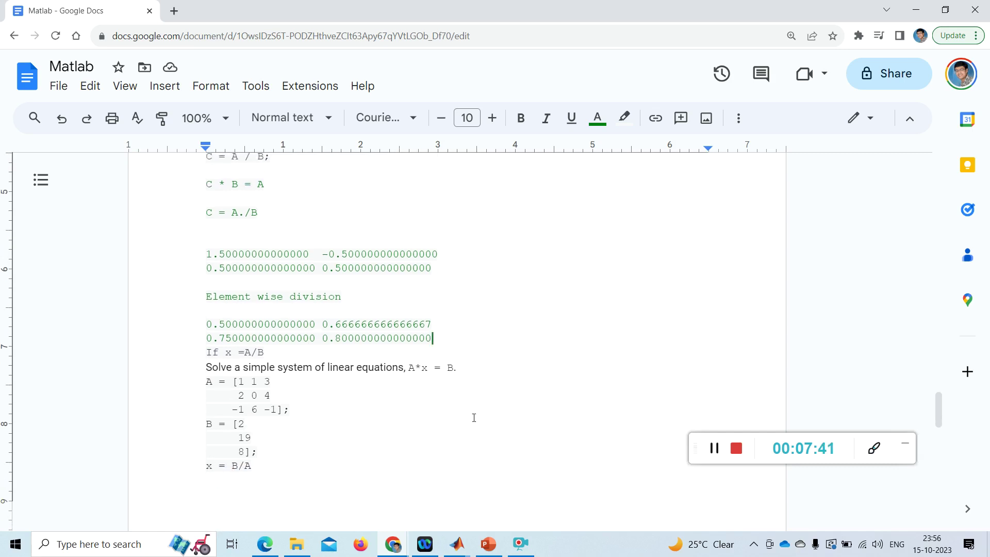
{"action": "left_click", "coordinate": [713, 457]}
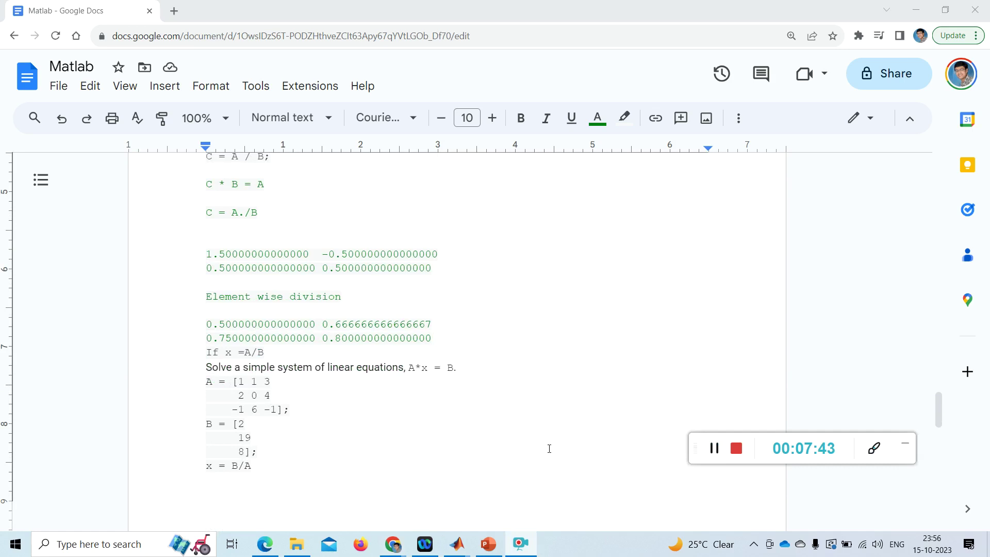